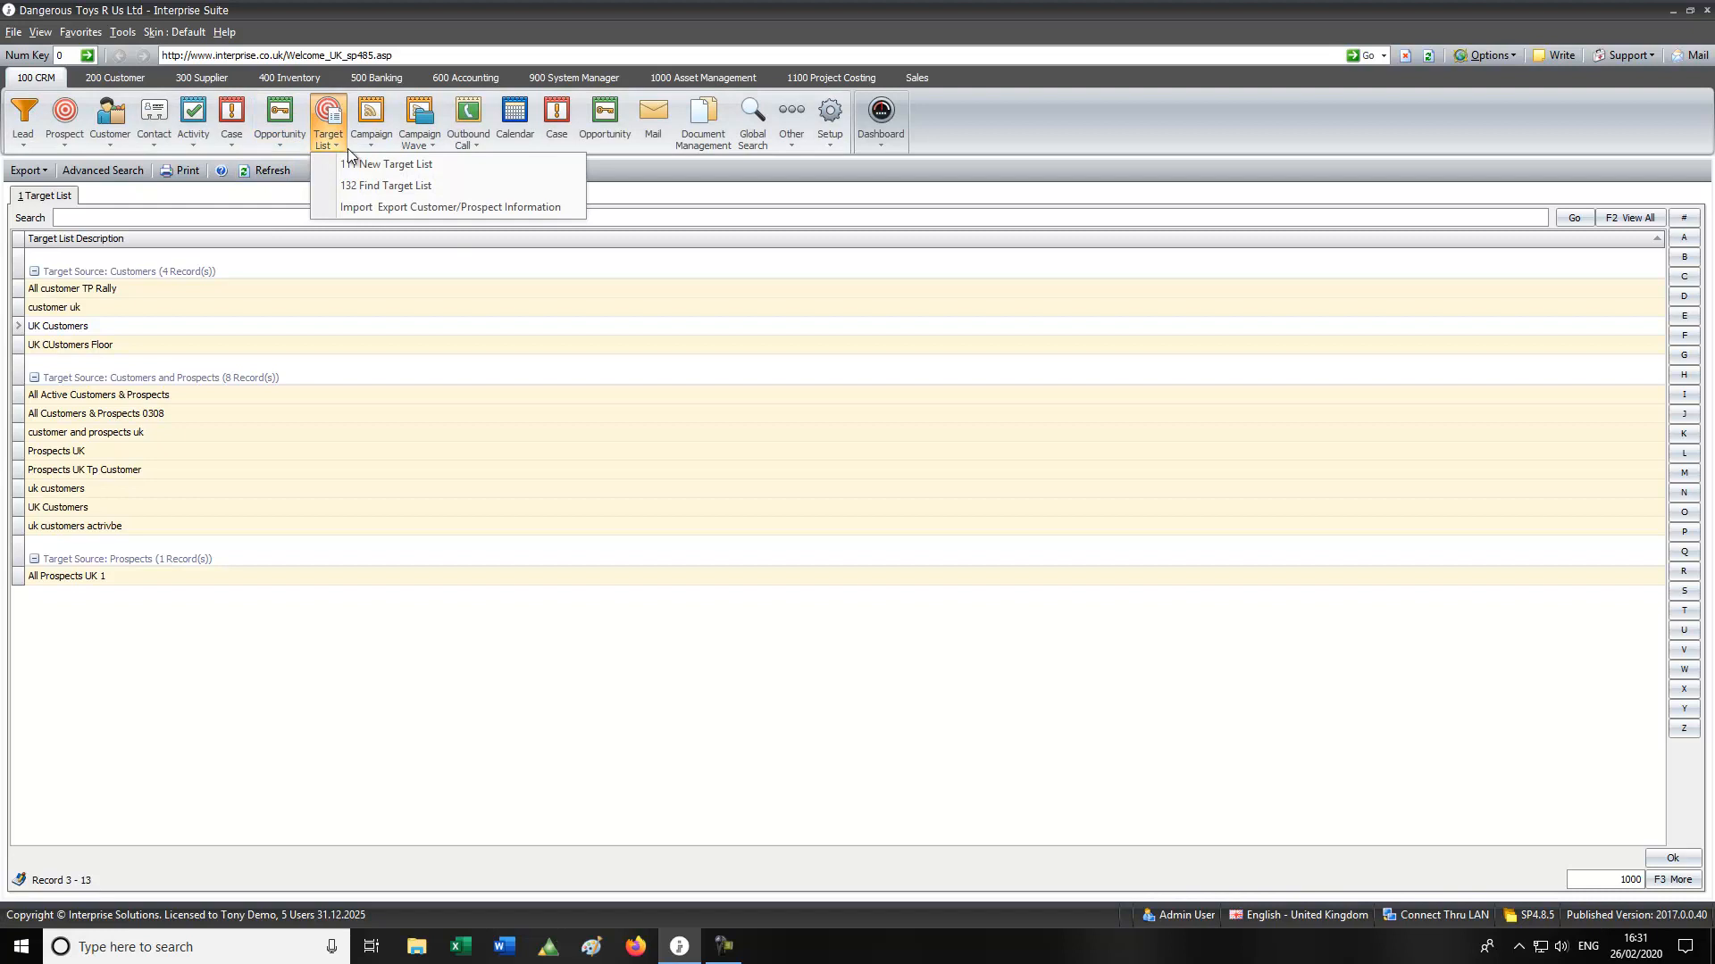
- Start a new target list with Customers as its target source
left_click(379, 165)
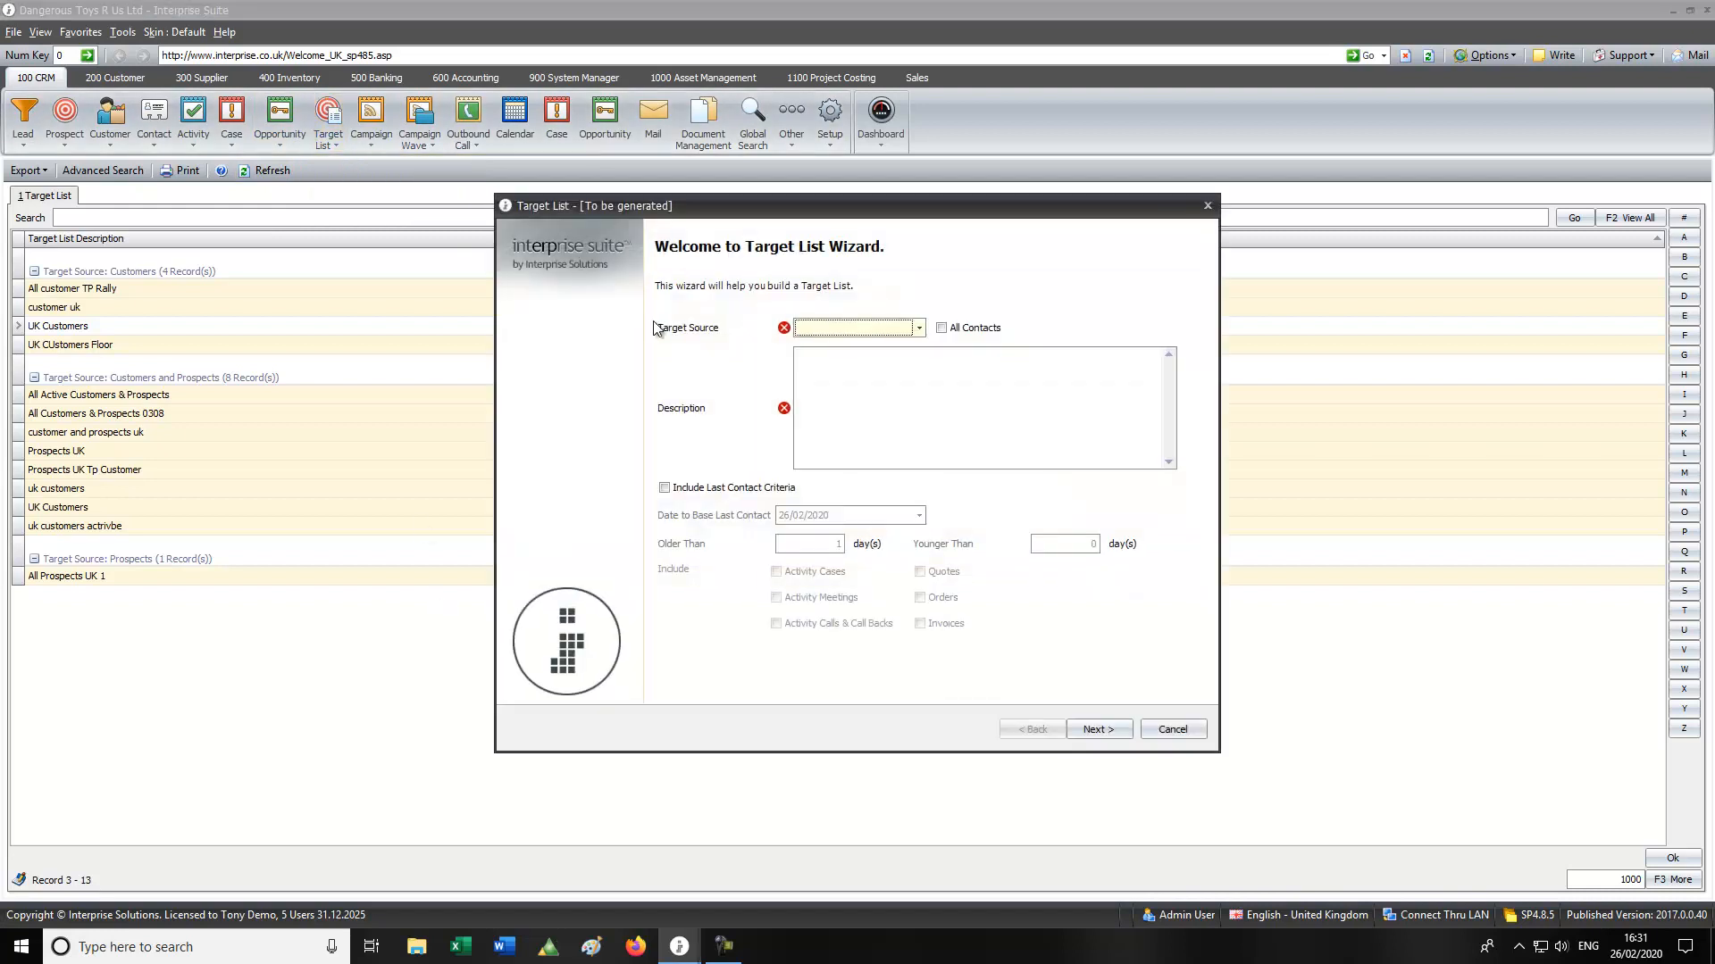
left_click(918, 328)
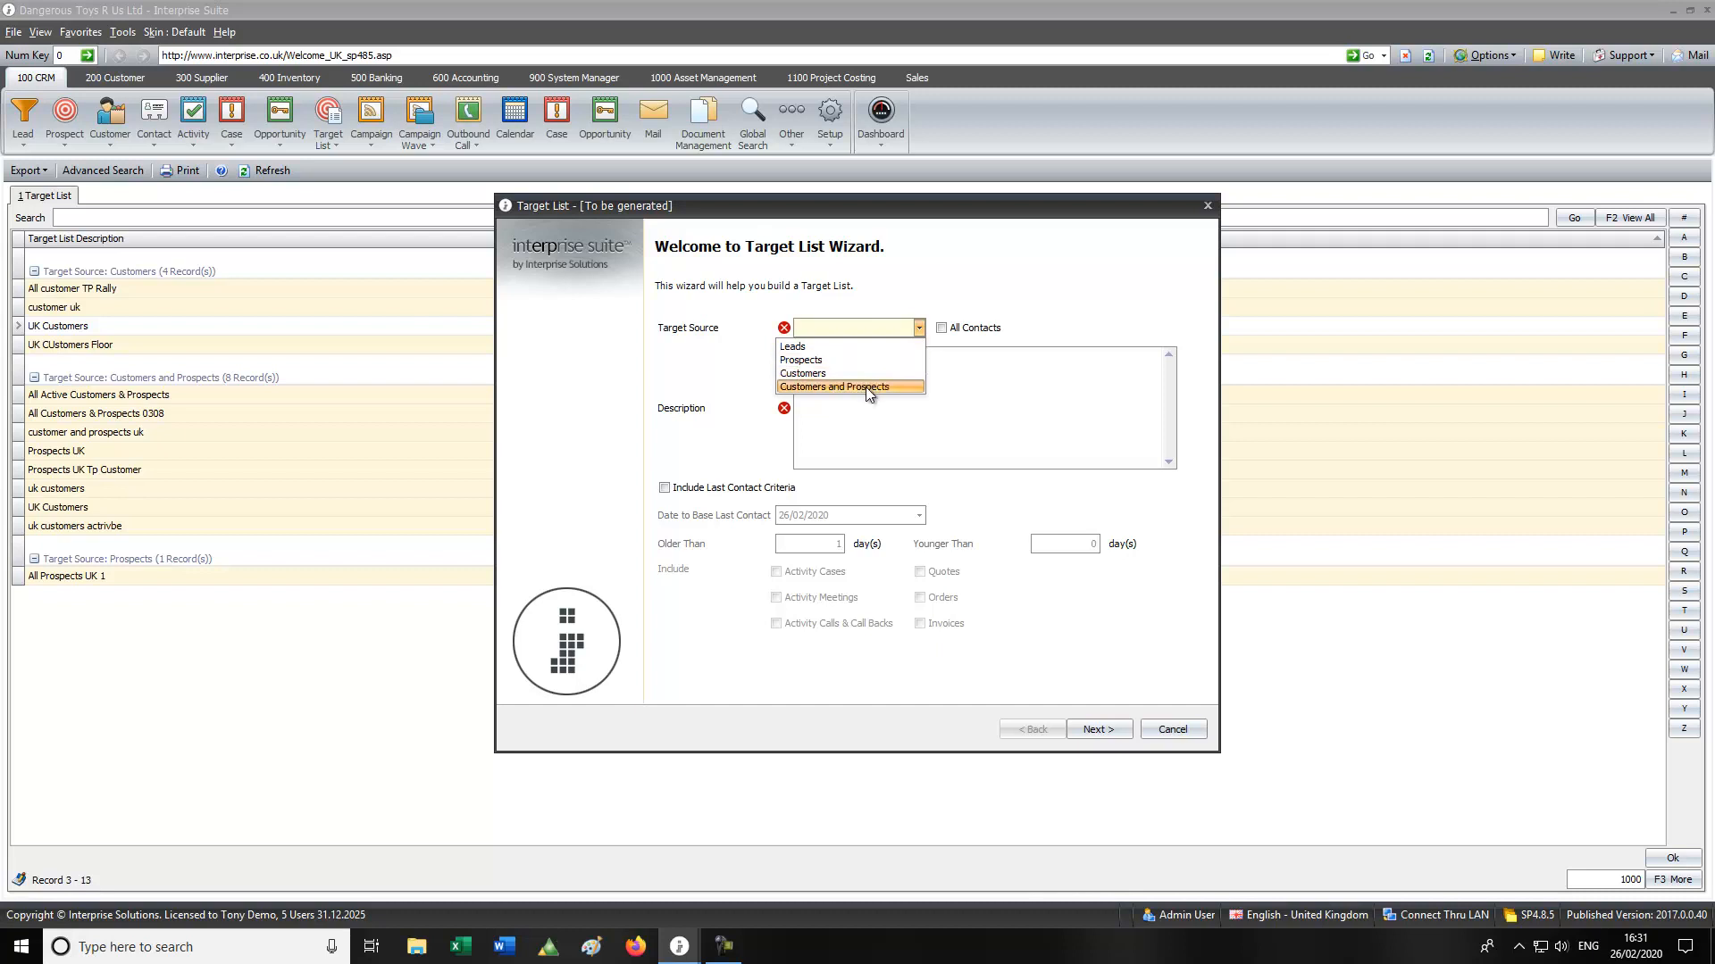
left_click(861, 360)
left_click(878, 330)
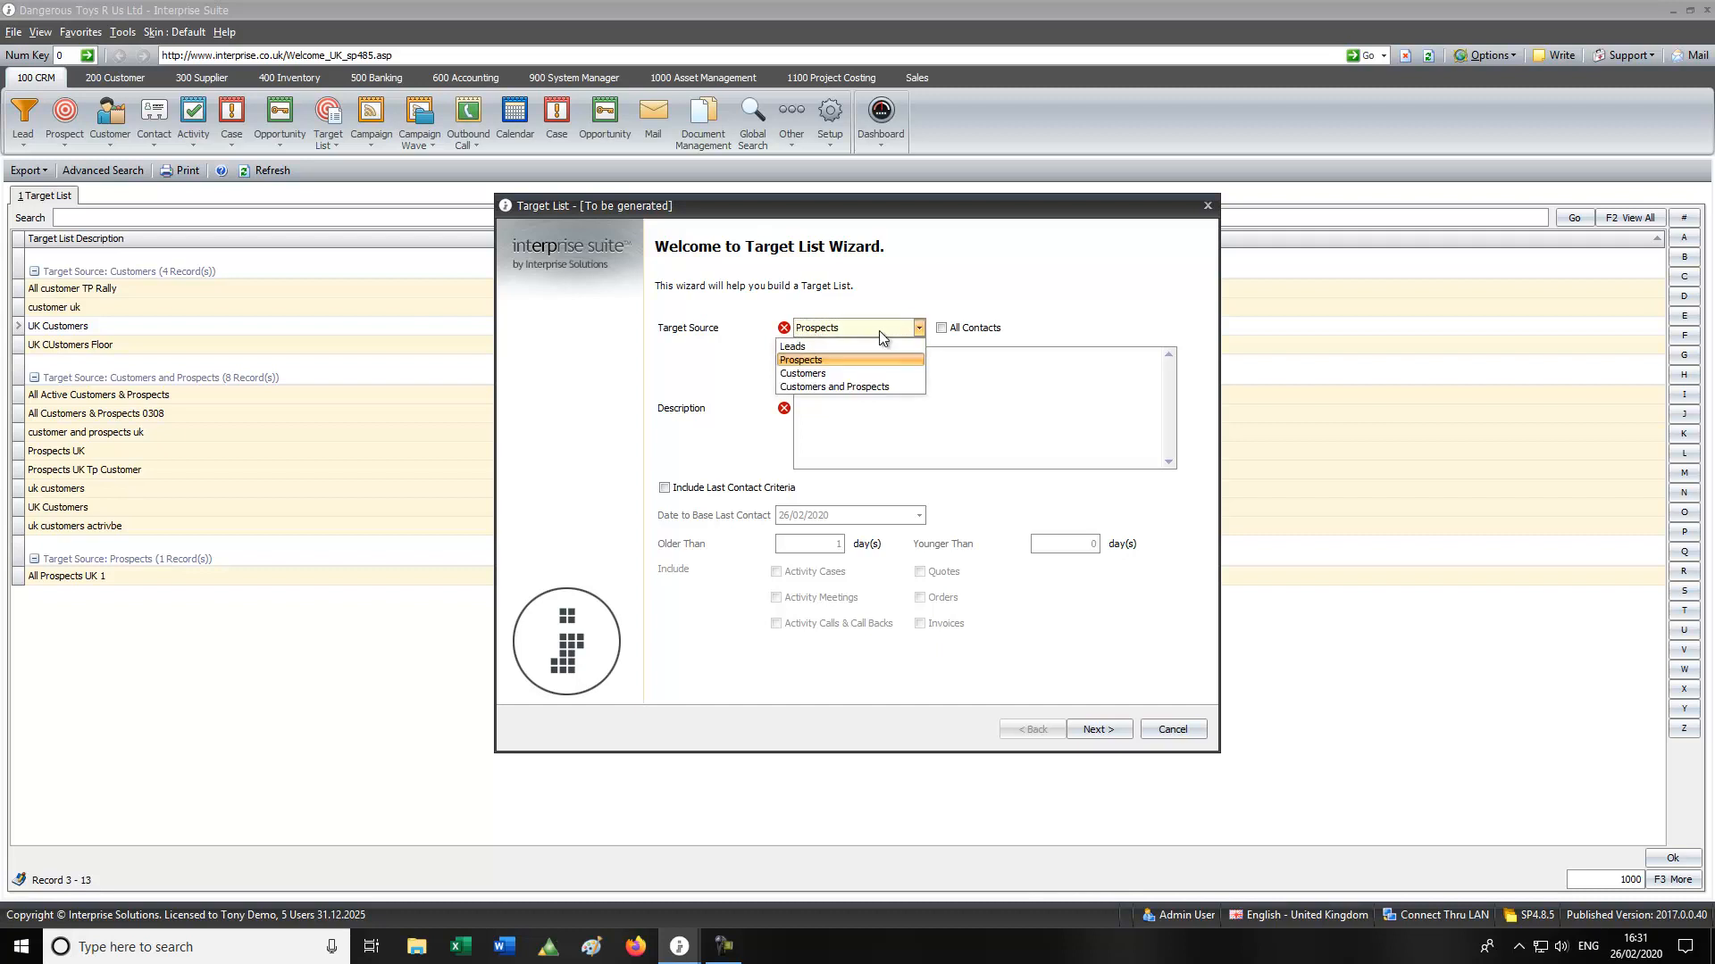
left_click(861, 374)
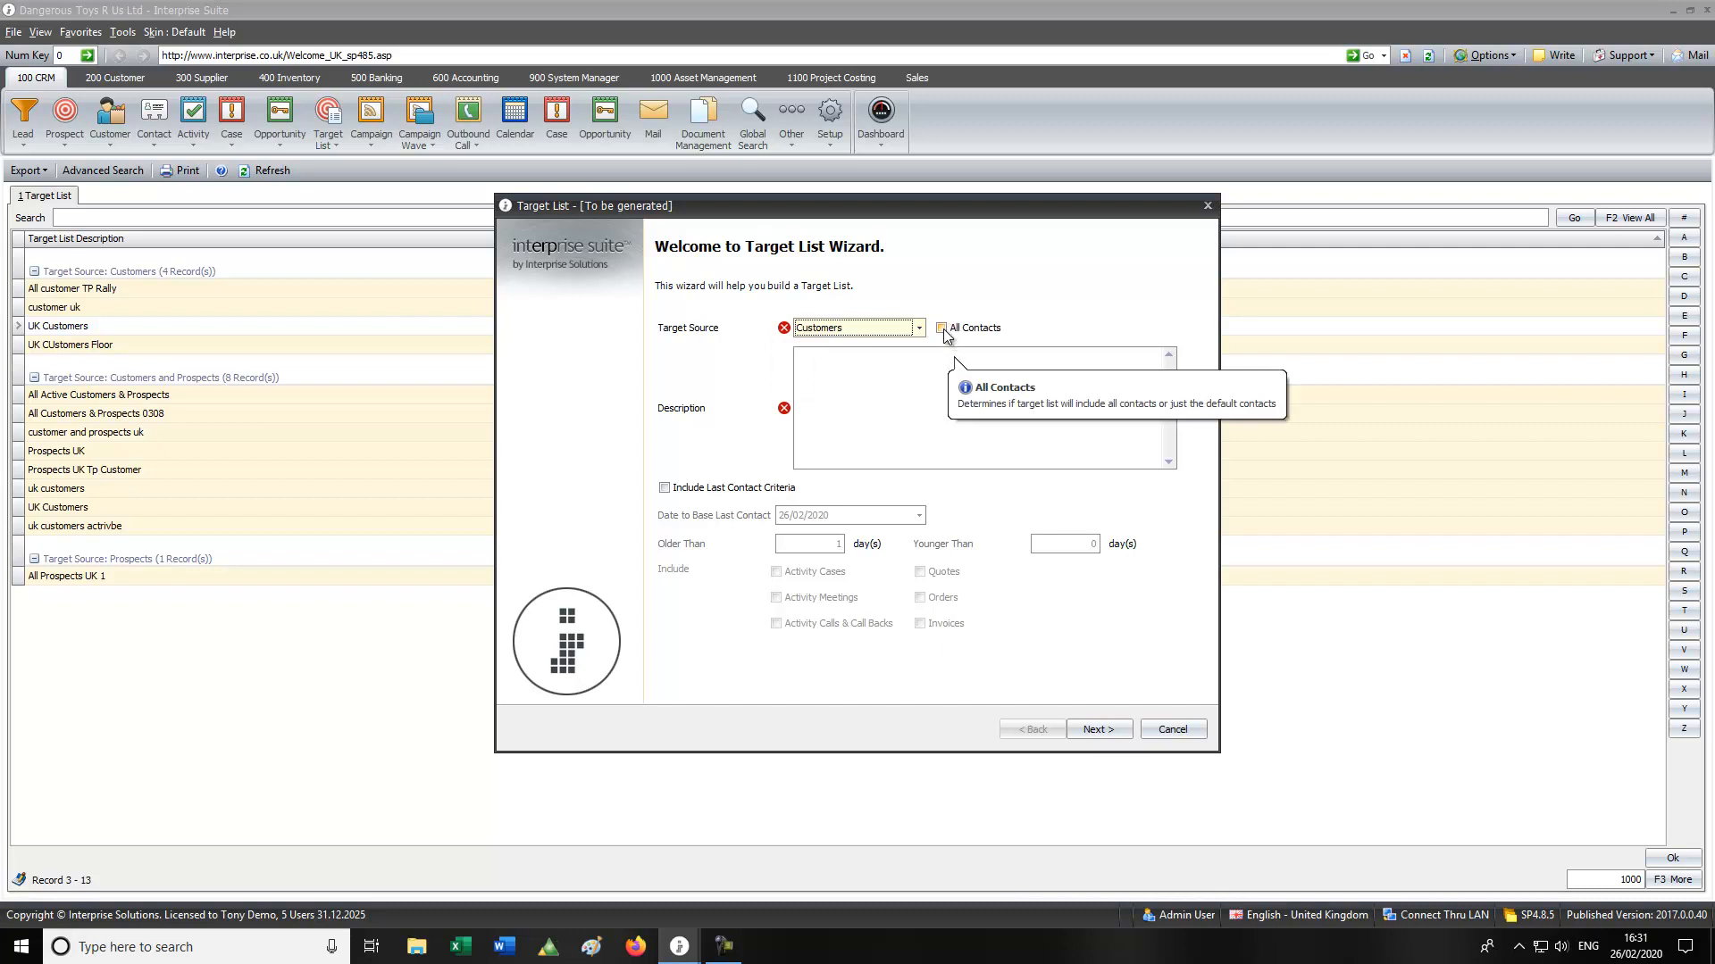
- Describe the target list as "All UK customers" and include all contacts
left_click(907, 351)
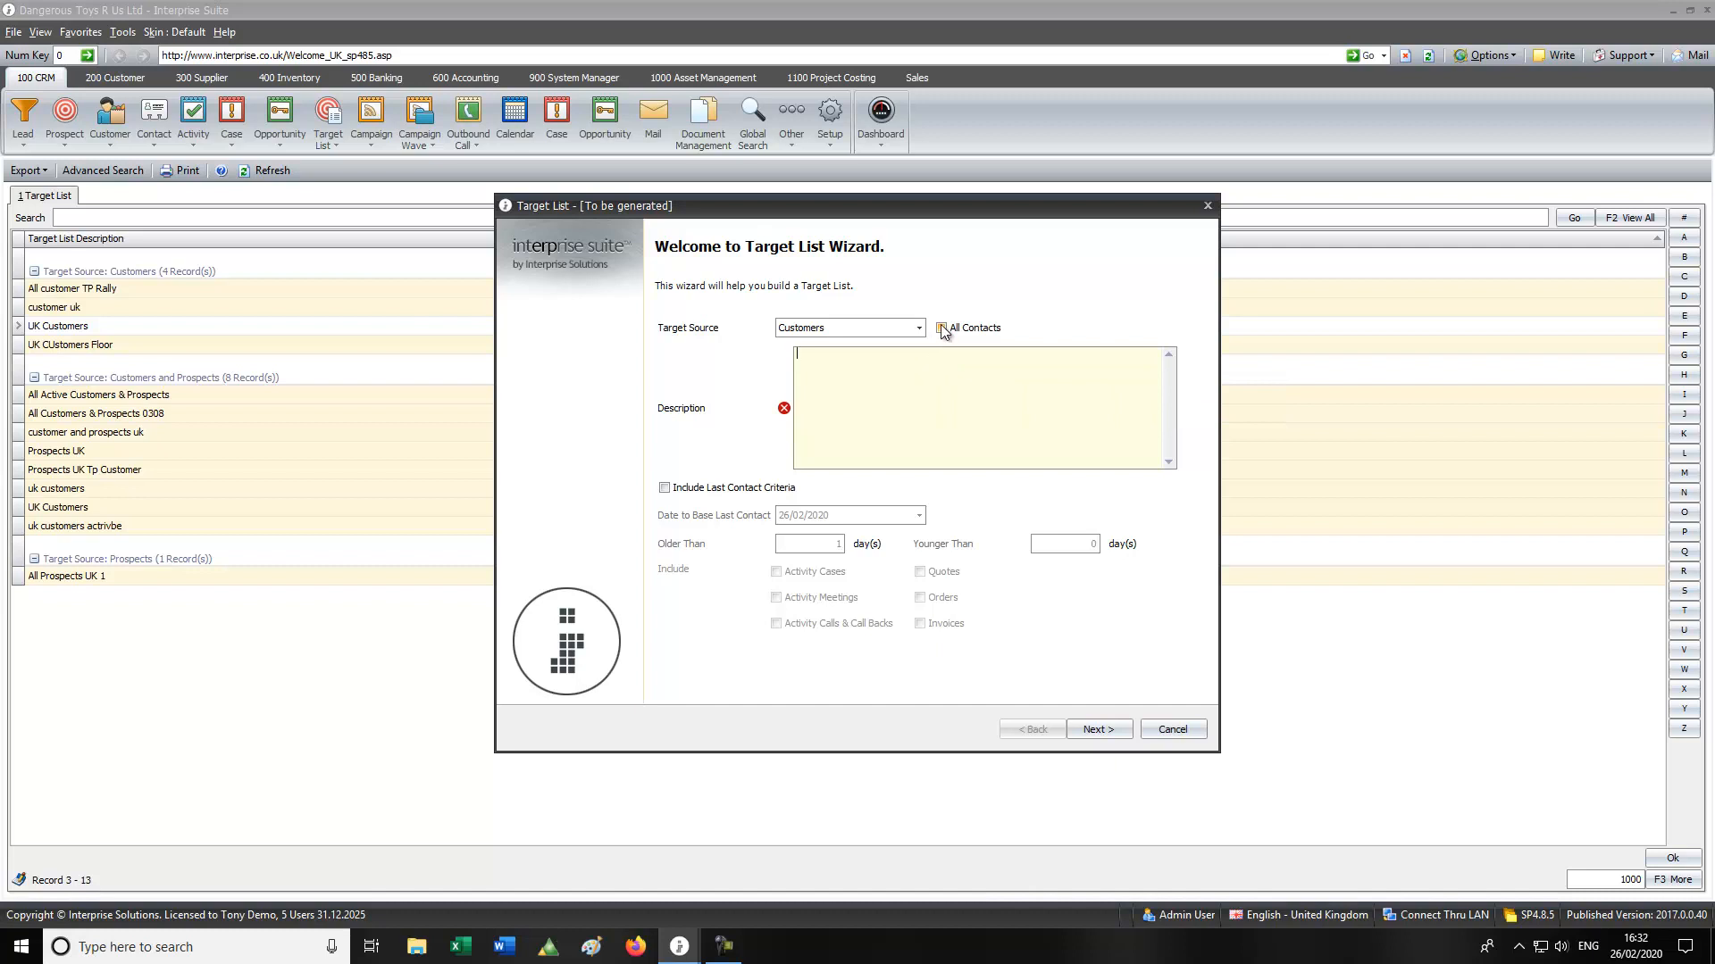
left_click(930, 357)
type("All UK customers")
left_click(943, 328)
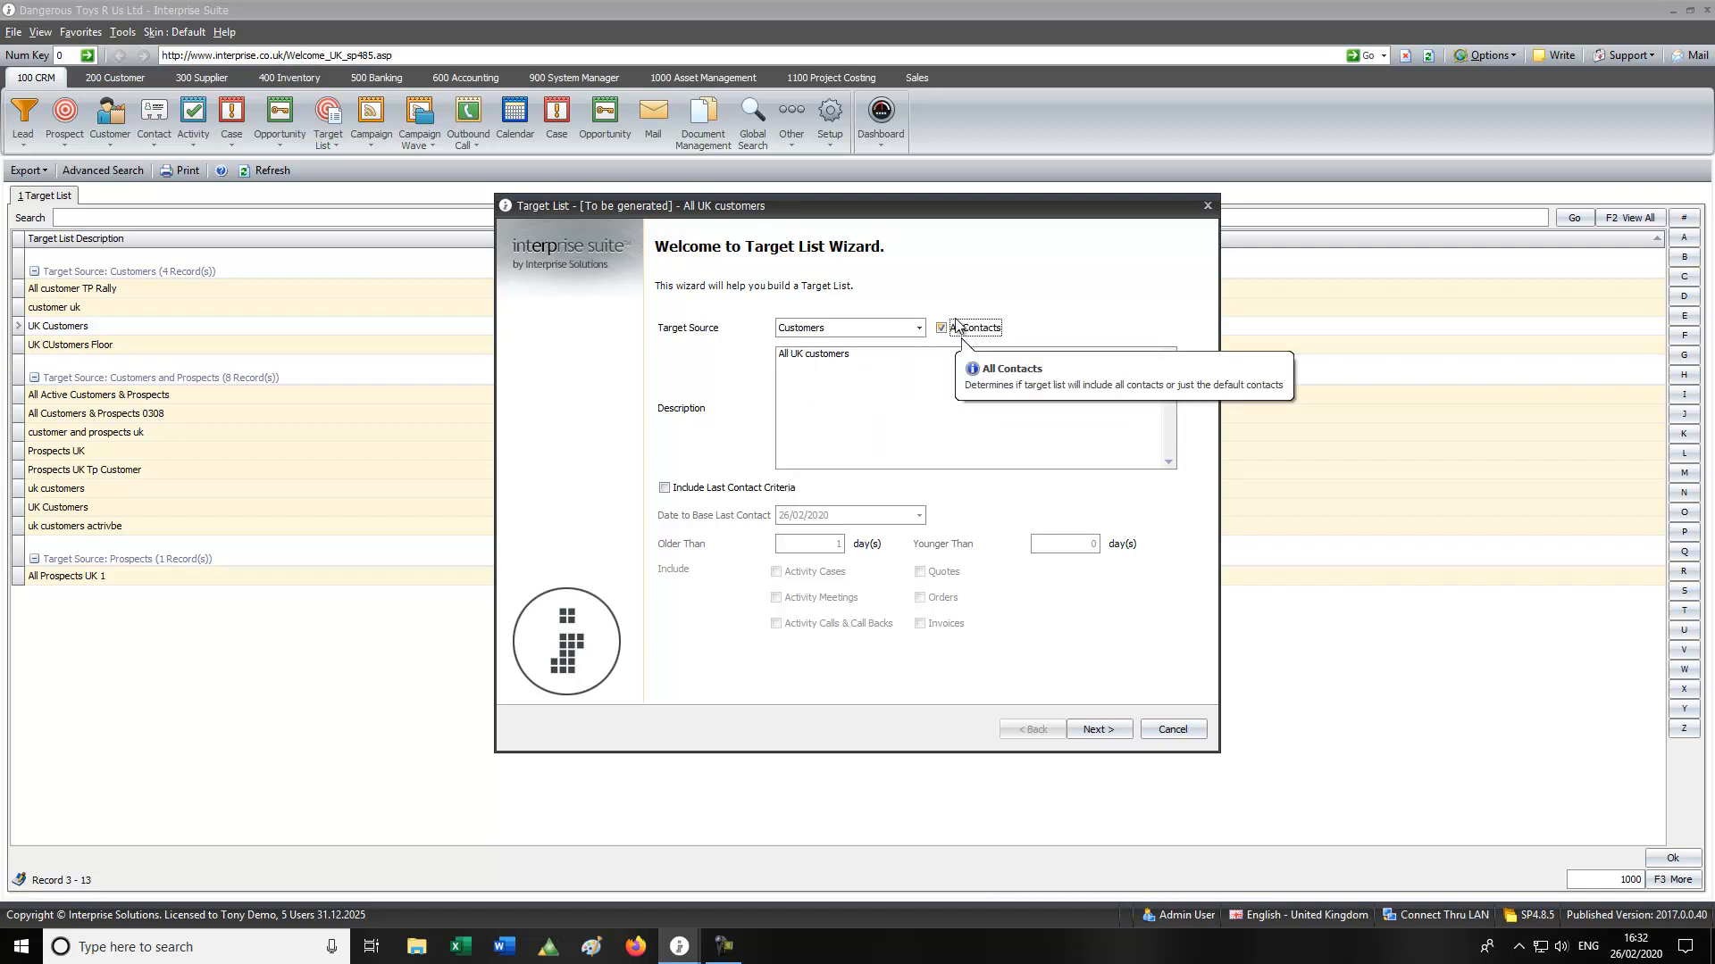
left_click(664, 489)
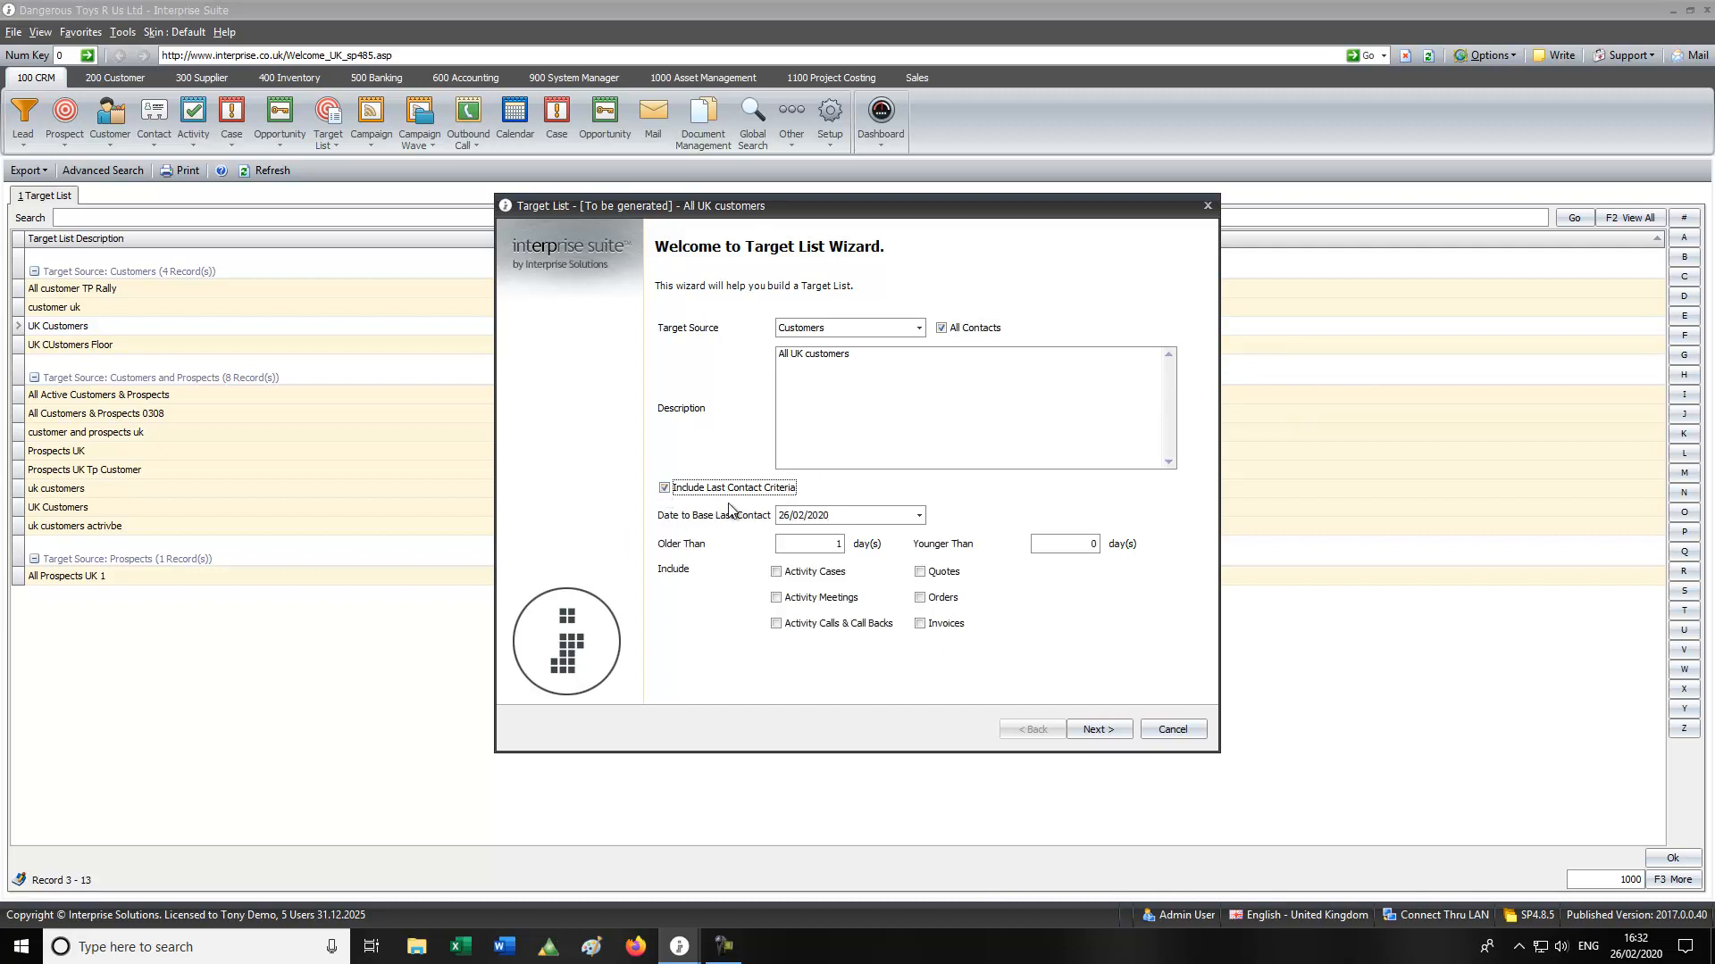
left_click(812, 544)
left_click(1117, 727)
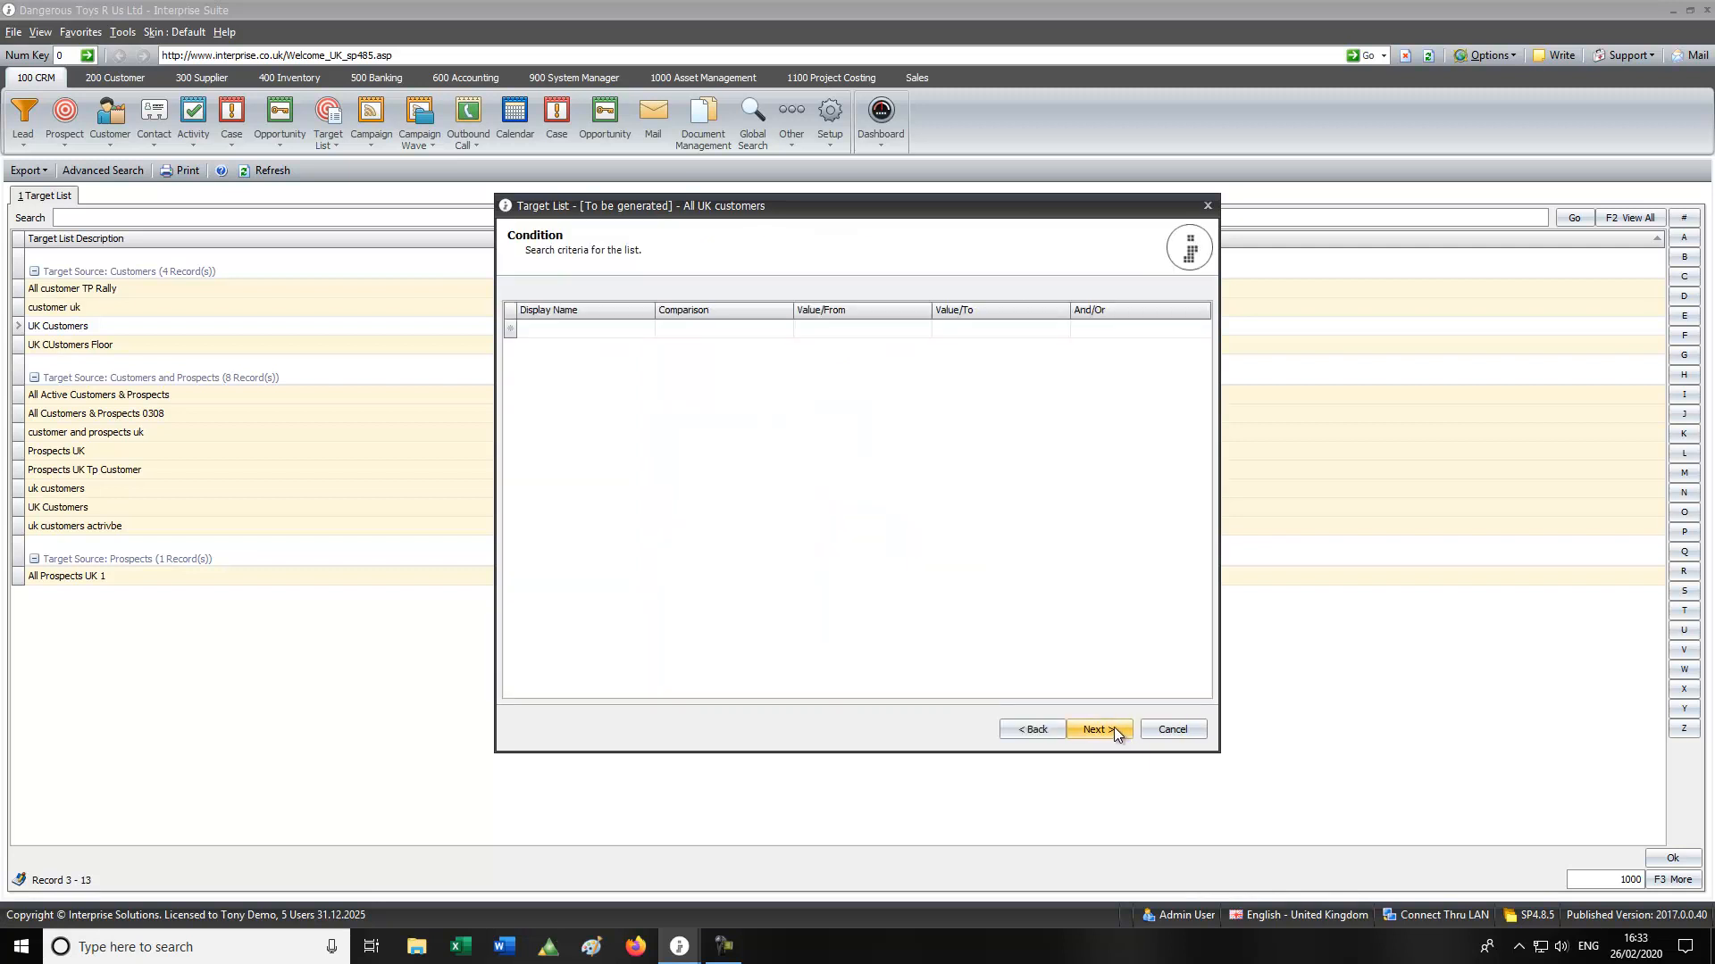
left_click(612, 329)
left_click(1004, 727)
left_click(737, 490)
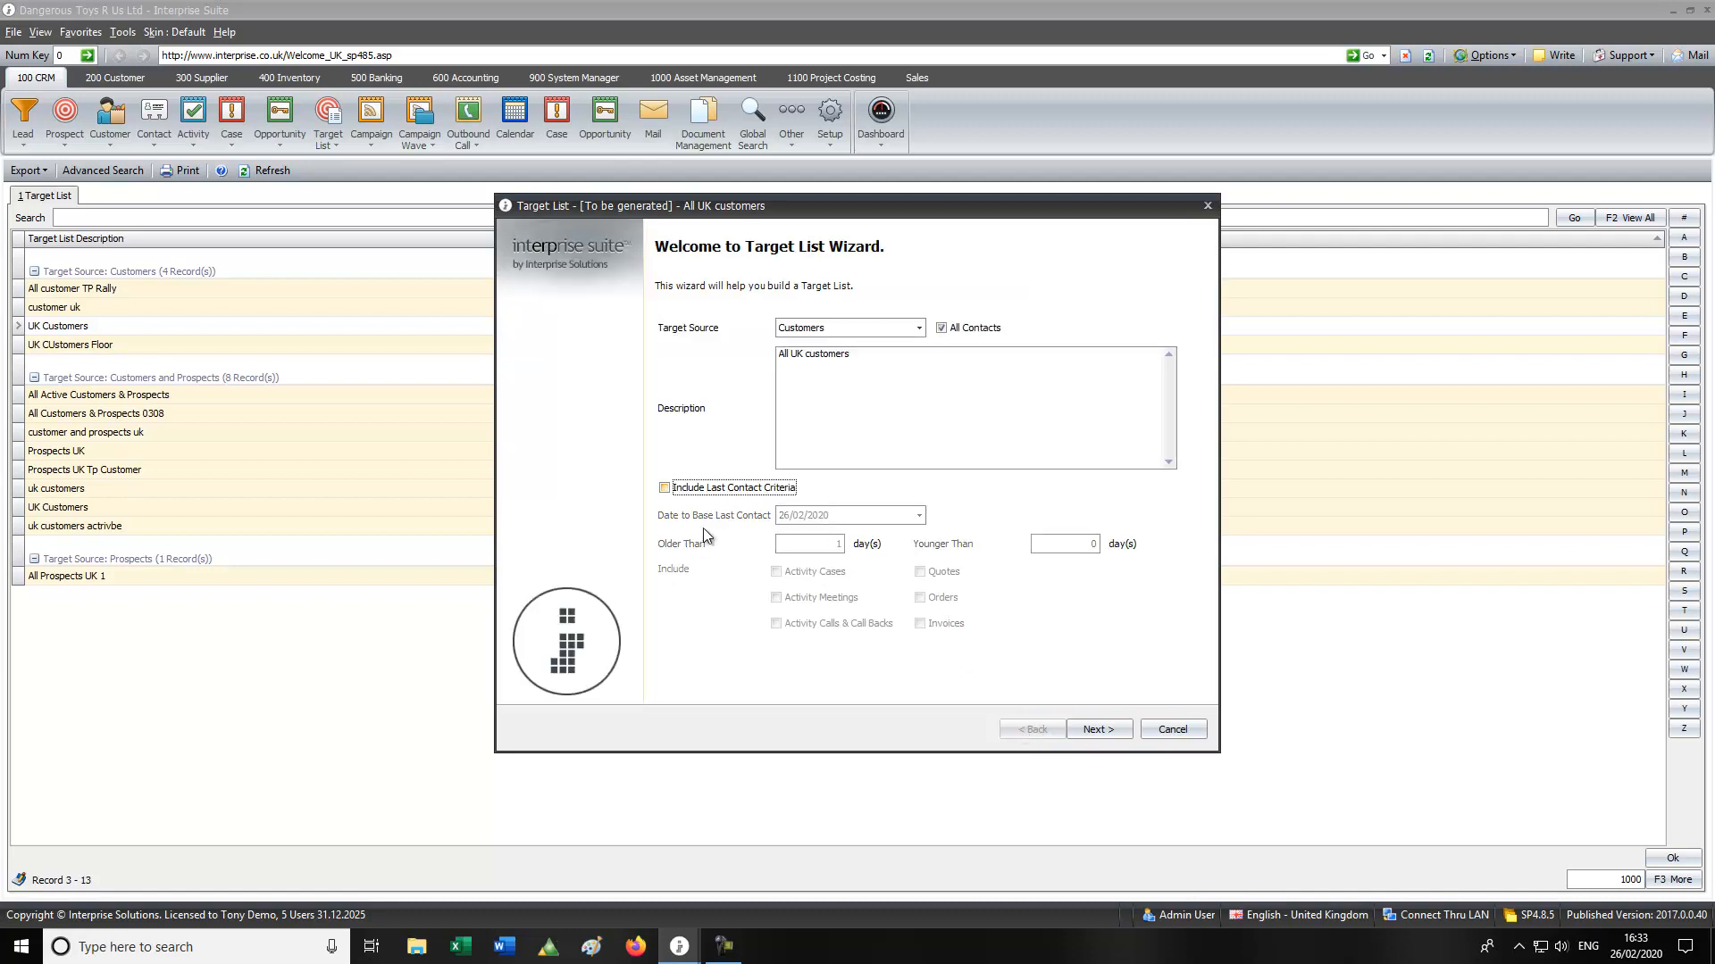
- Add a search condition requiring the CustomerView Country to be in the list 'United Kingdom'
left_click(1117, 730)
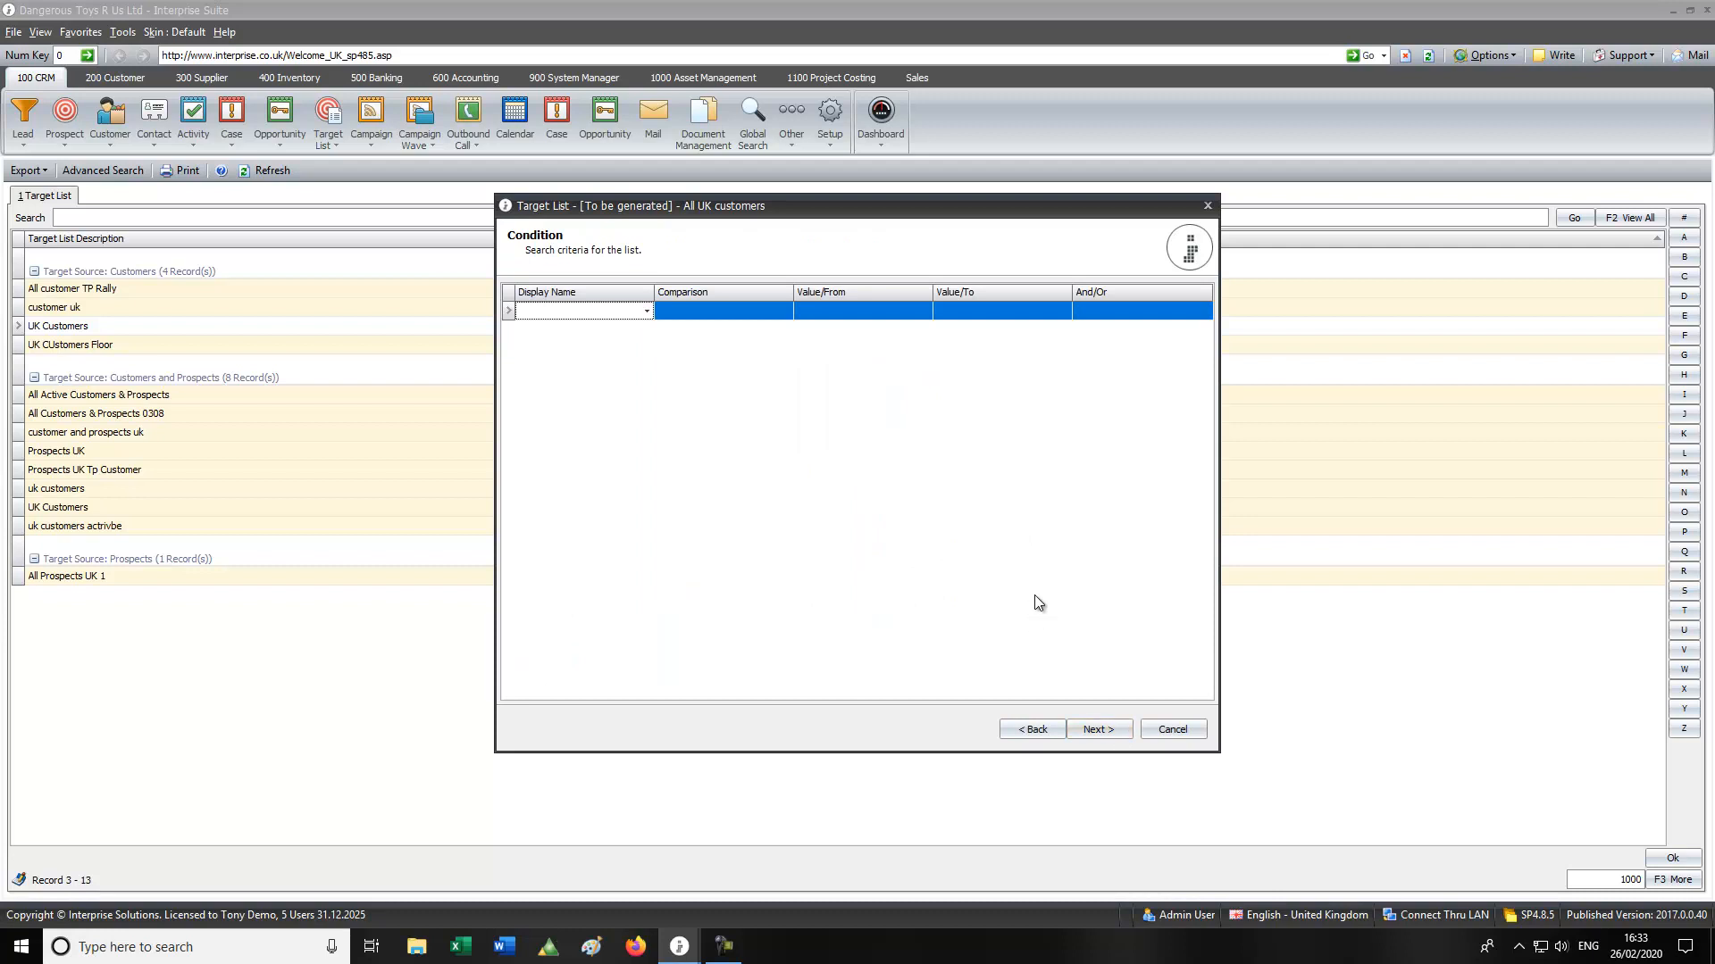
left_click(646, 312)
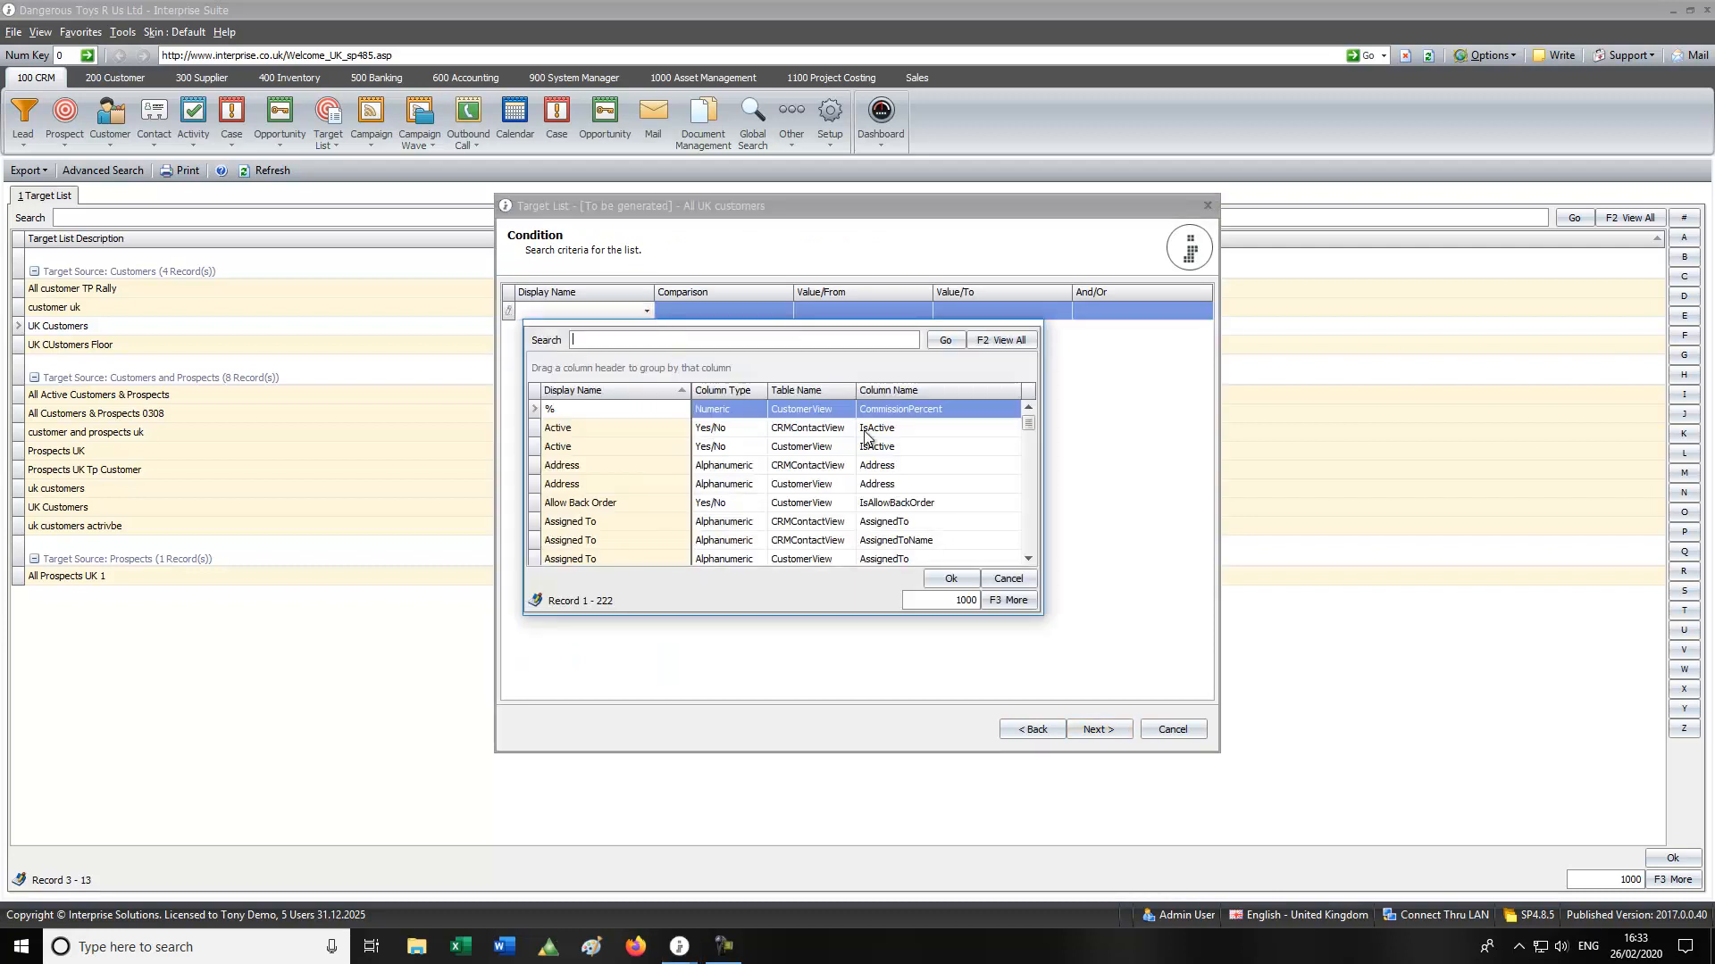
type("country")
key("Return")
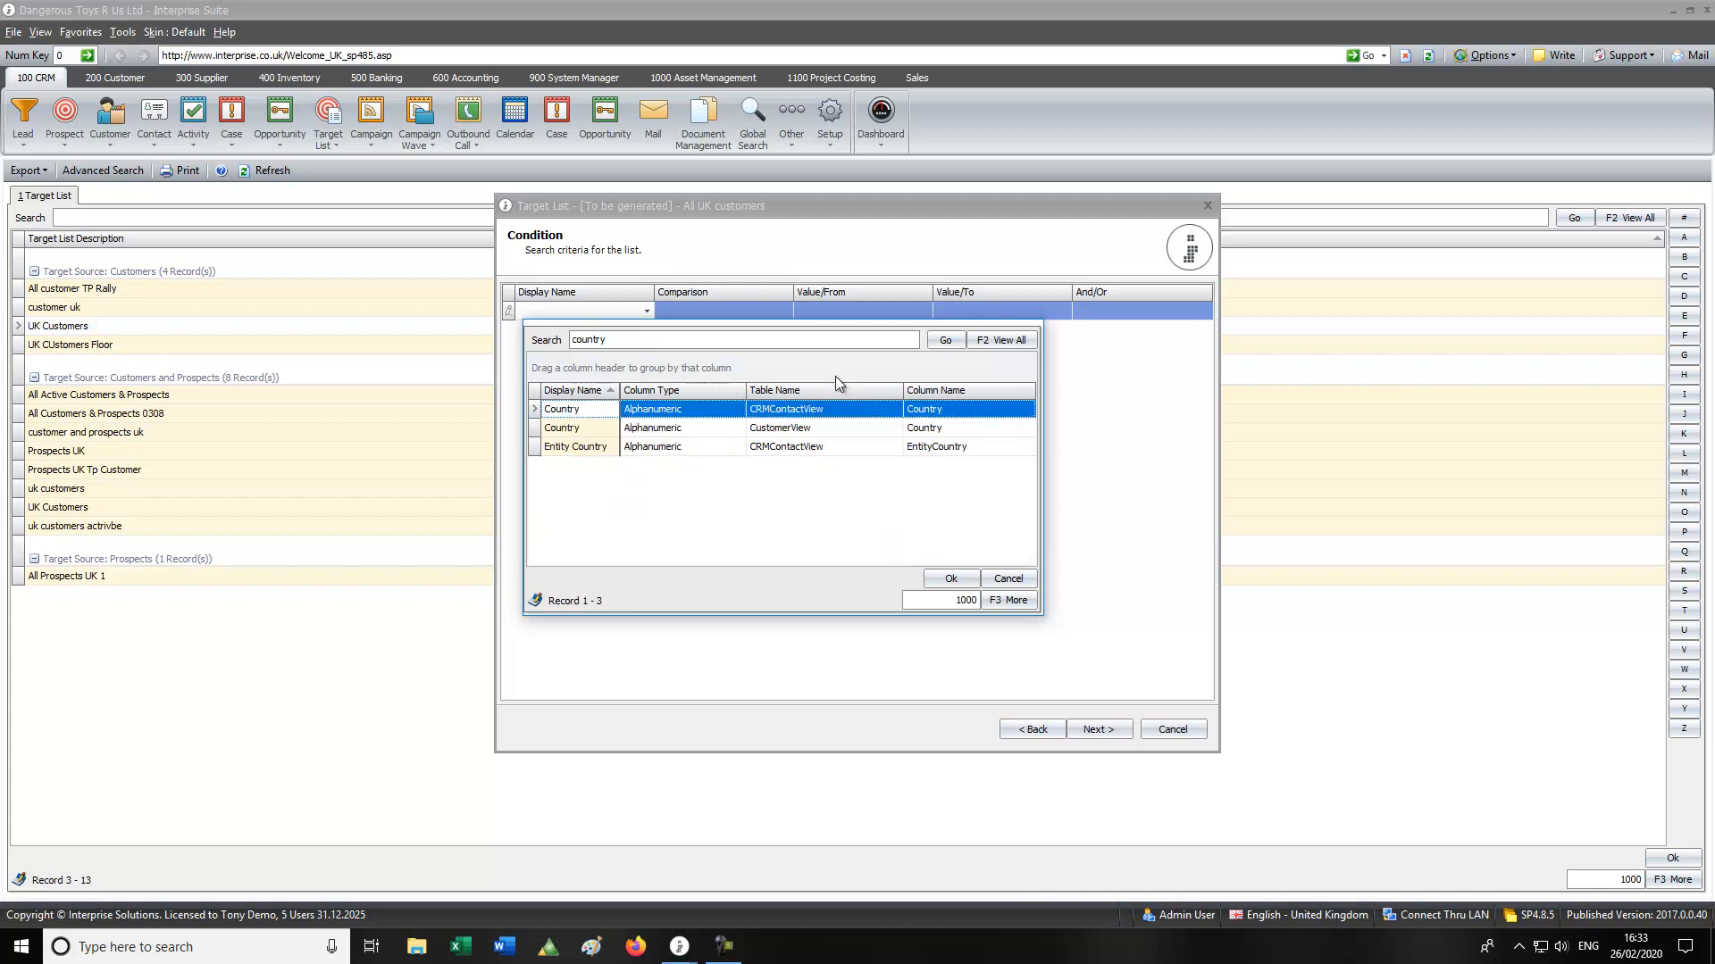
double_click(579, 428)
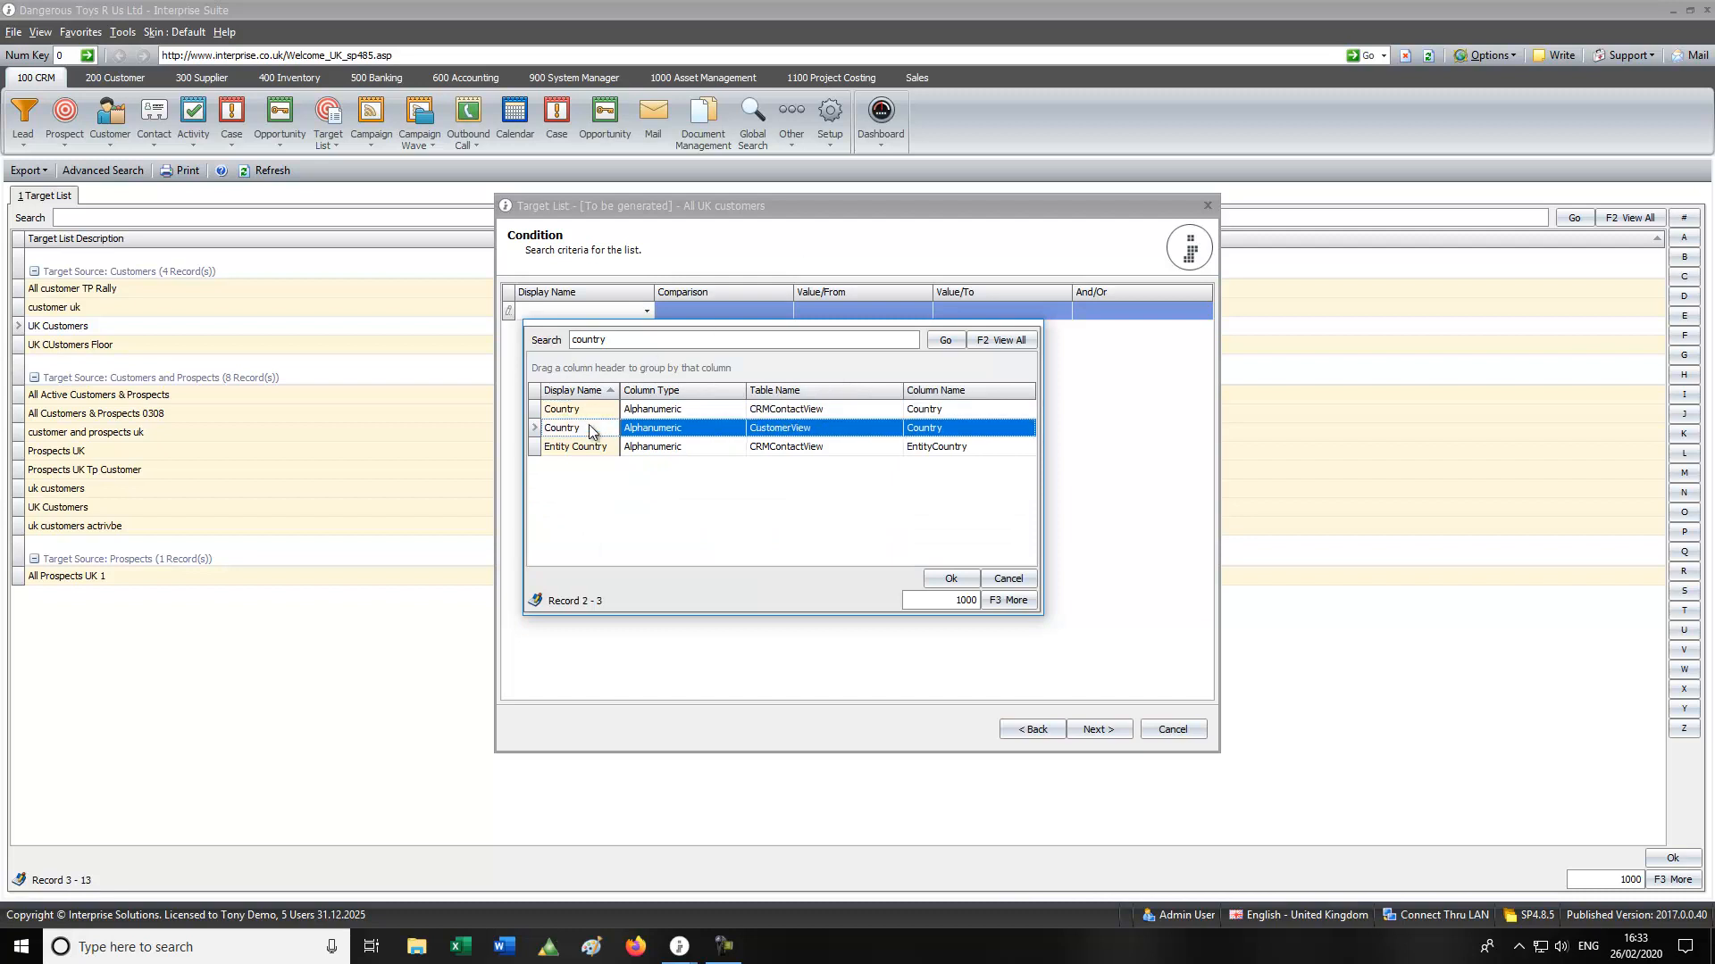
left_click(924, 347)
left_click(924, 344)
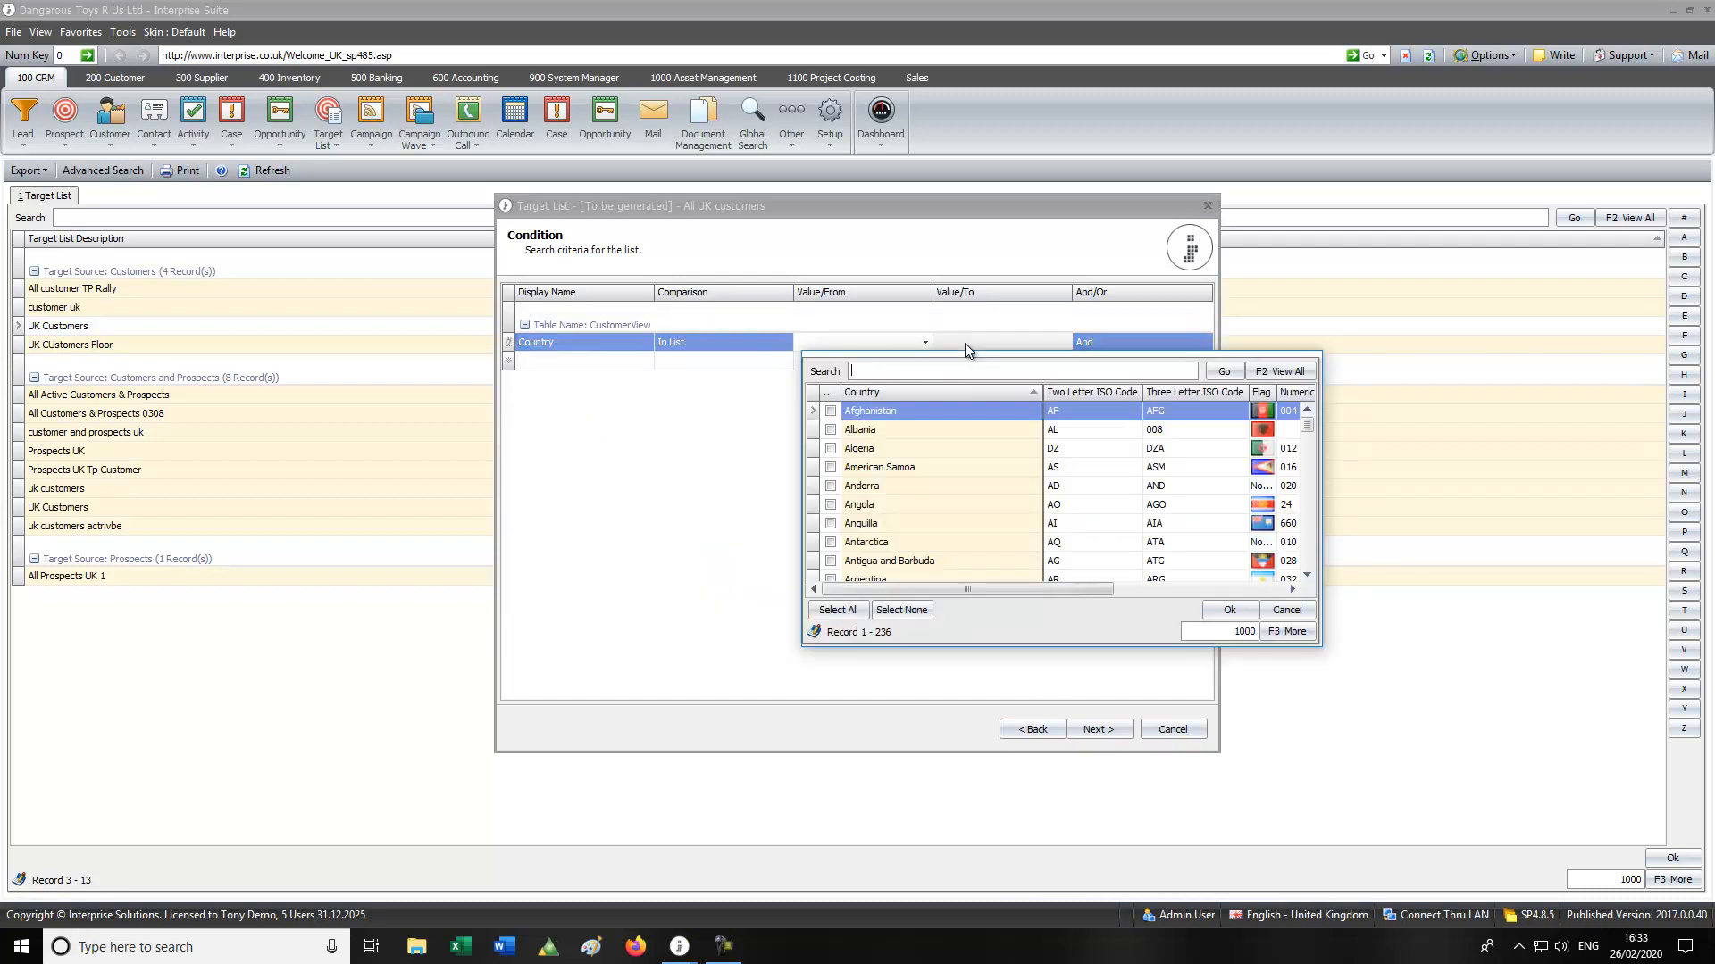
type("king")
key("Return")
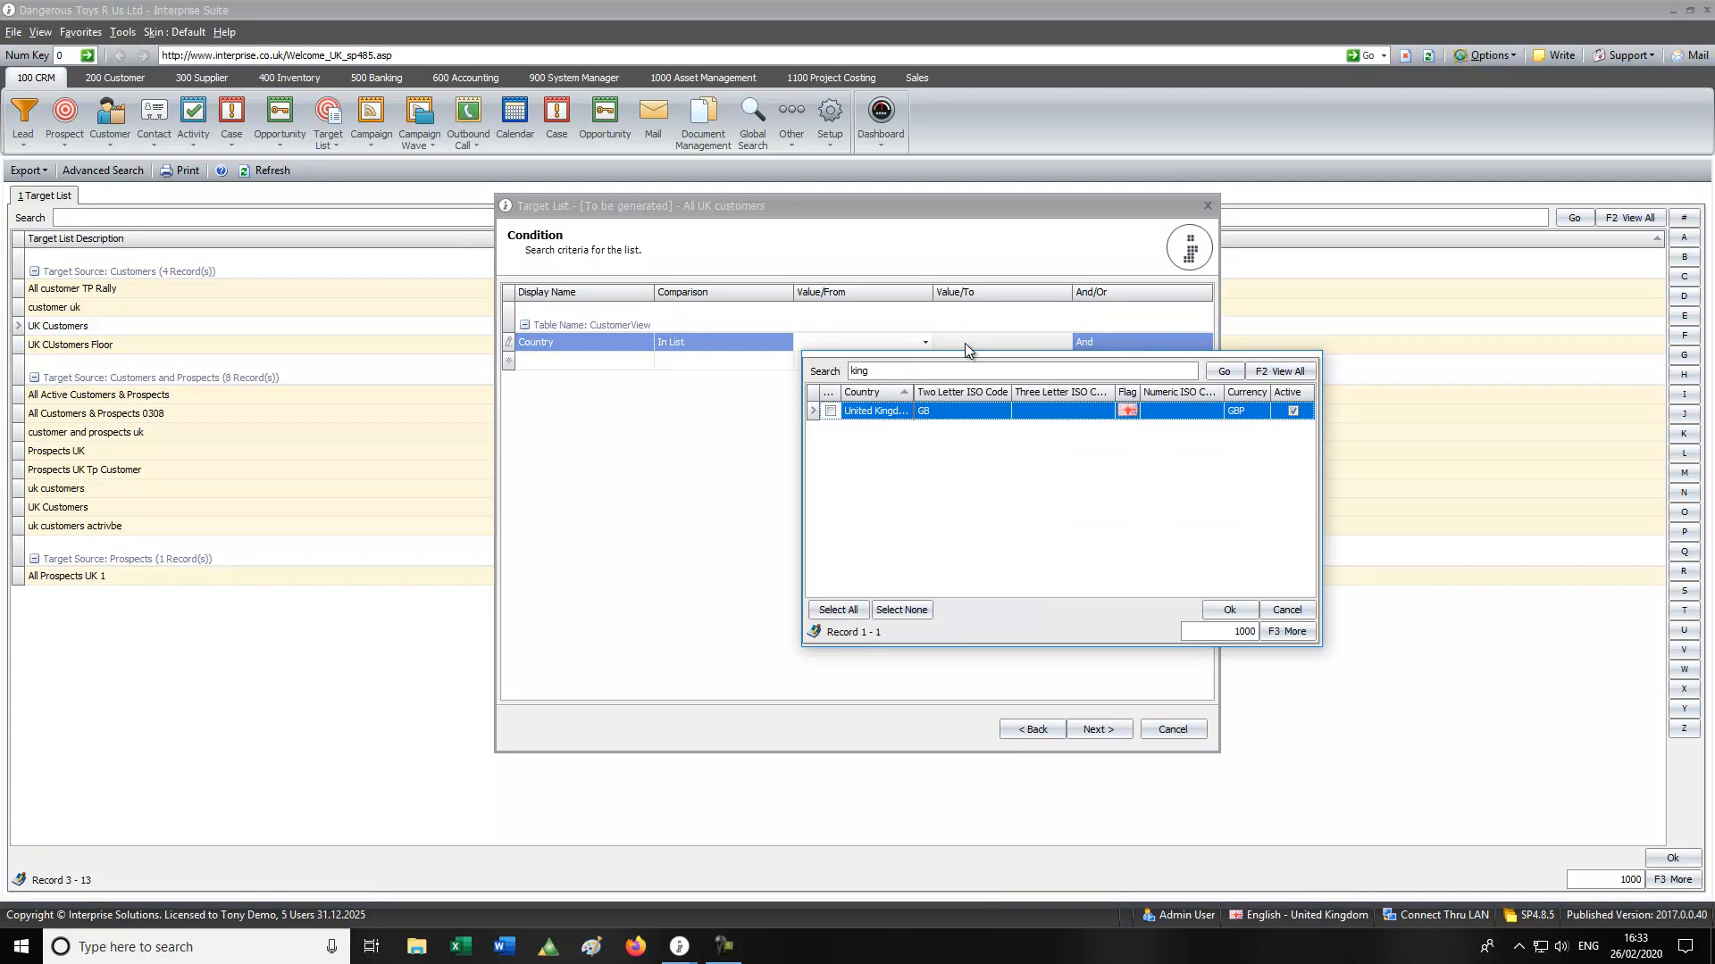
left_click(831, 411)
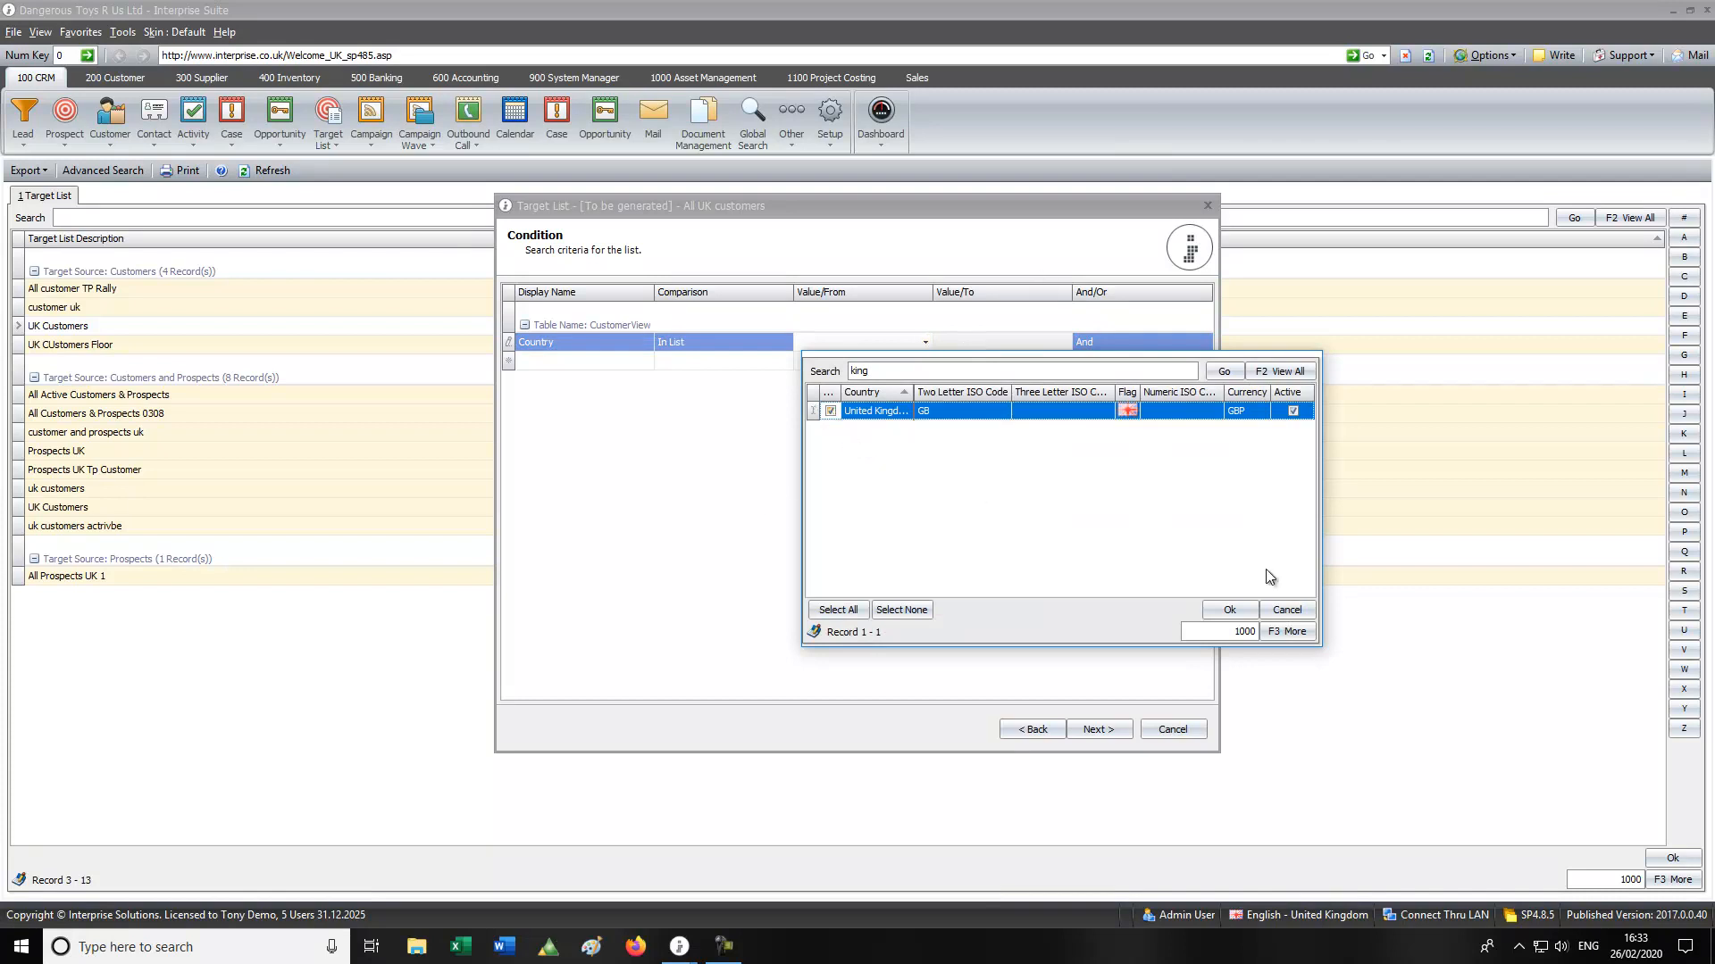
left_click(1229, 610)
- Add a second condition that the CustomerView Active field is Yes, and continue to the purchase history criteria
left_click(535, 361)
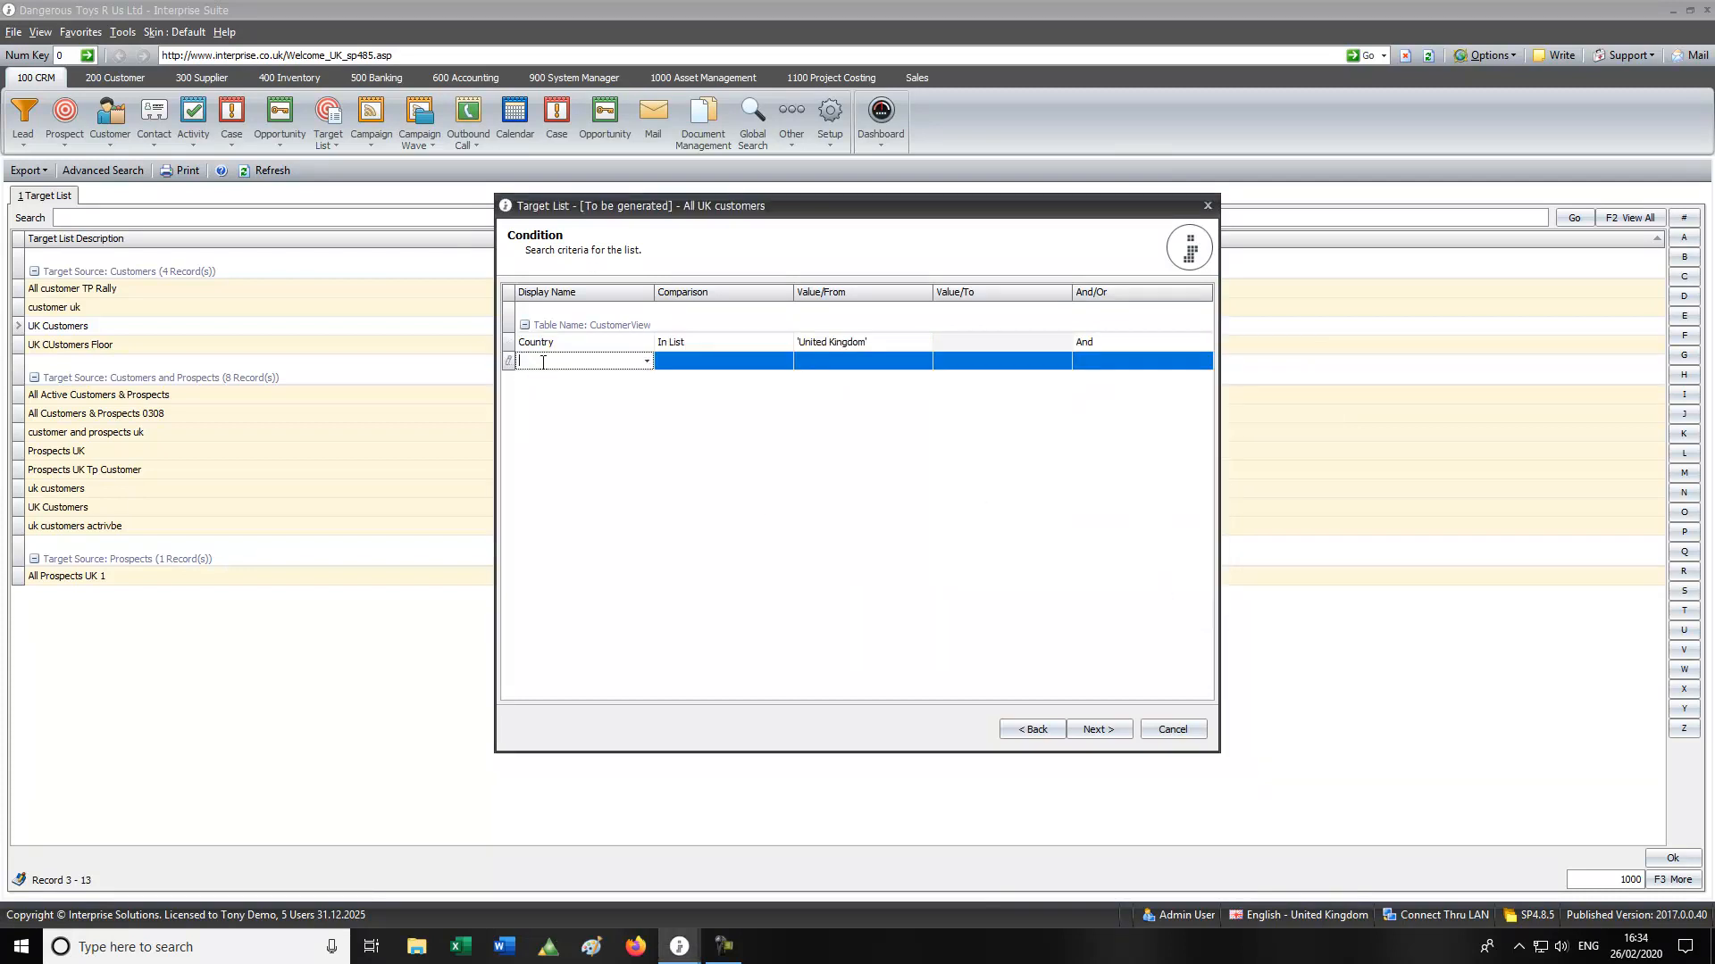
type("active")
key("Return")
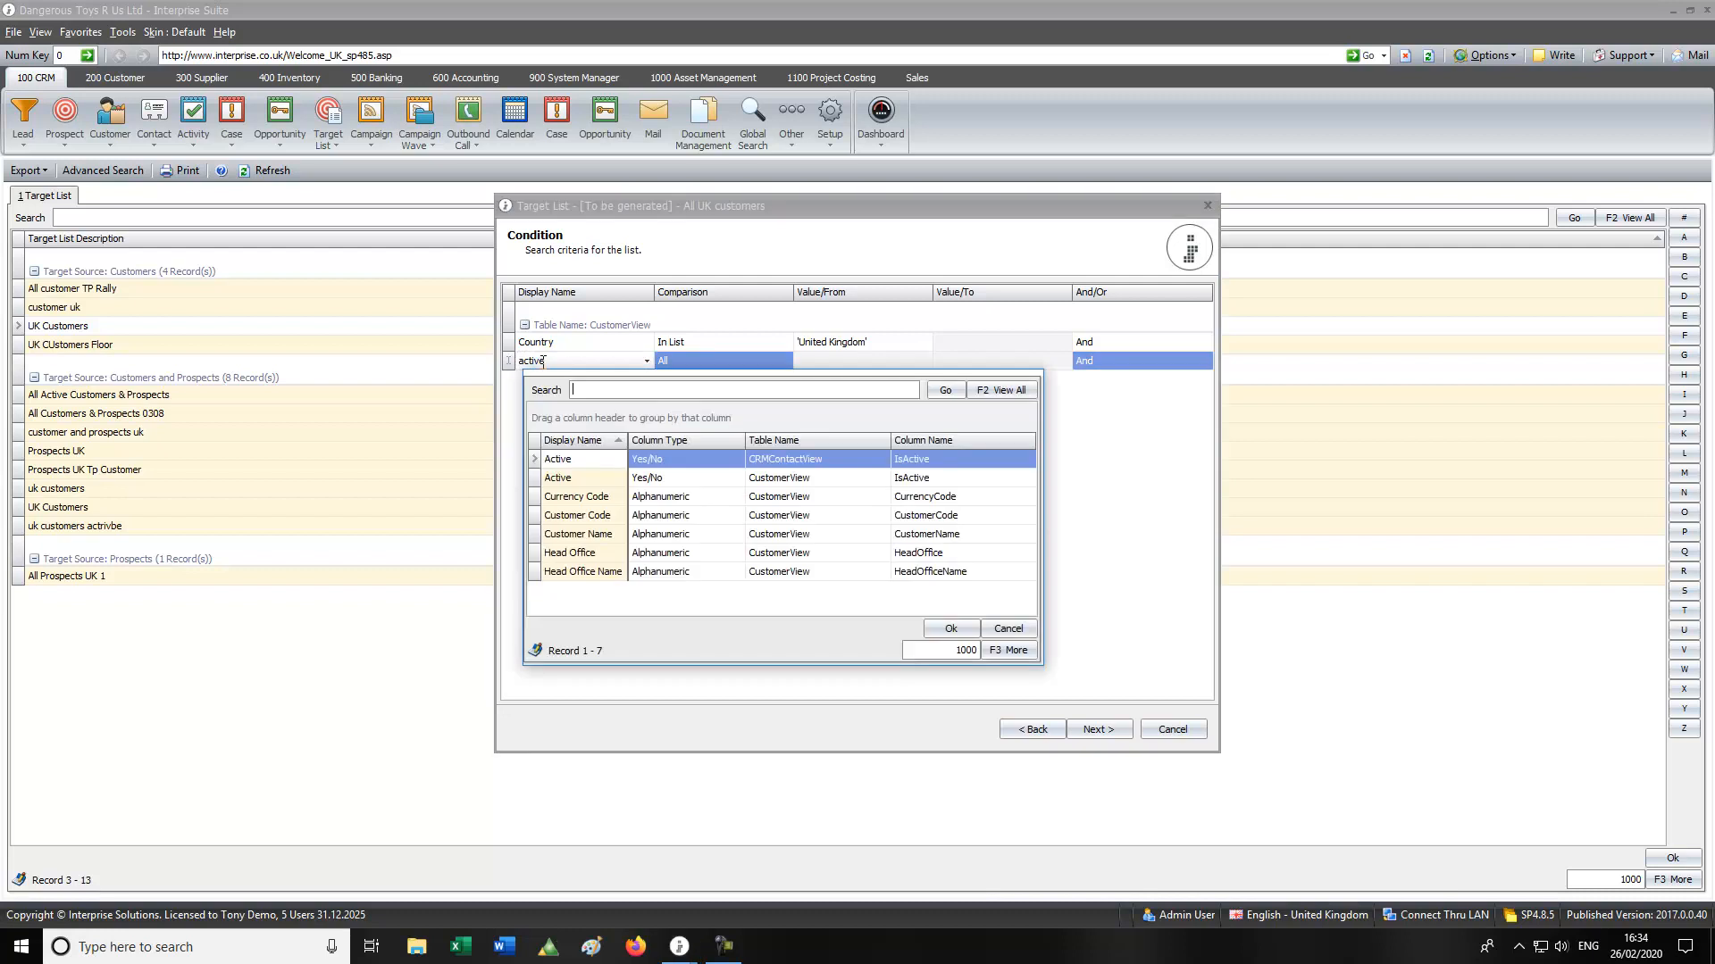
double_click(587, 477)
left_click(904, 359)
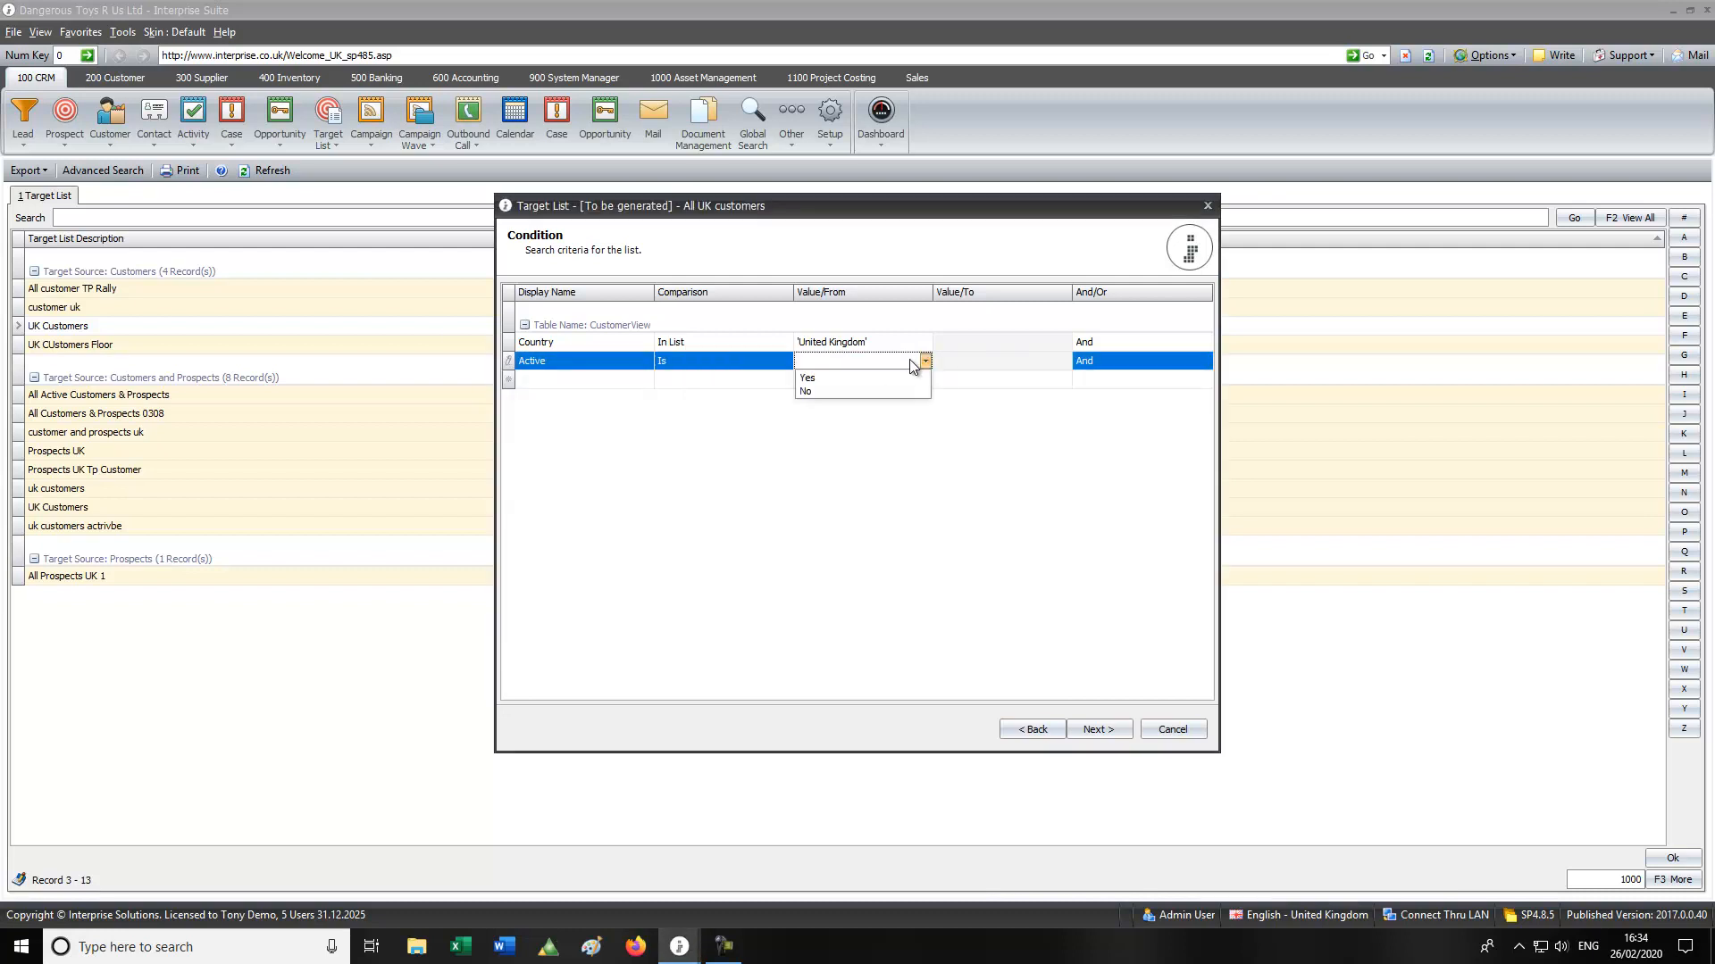
left_click(904, 375)
left_click(576, 379)
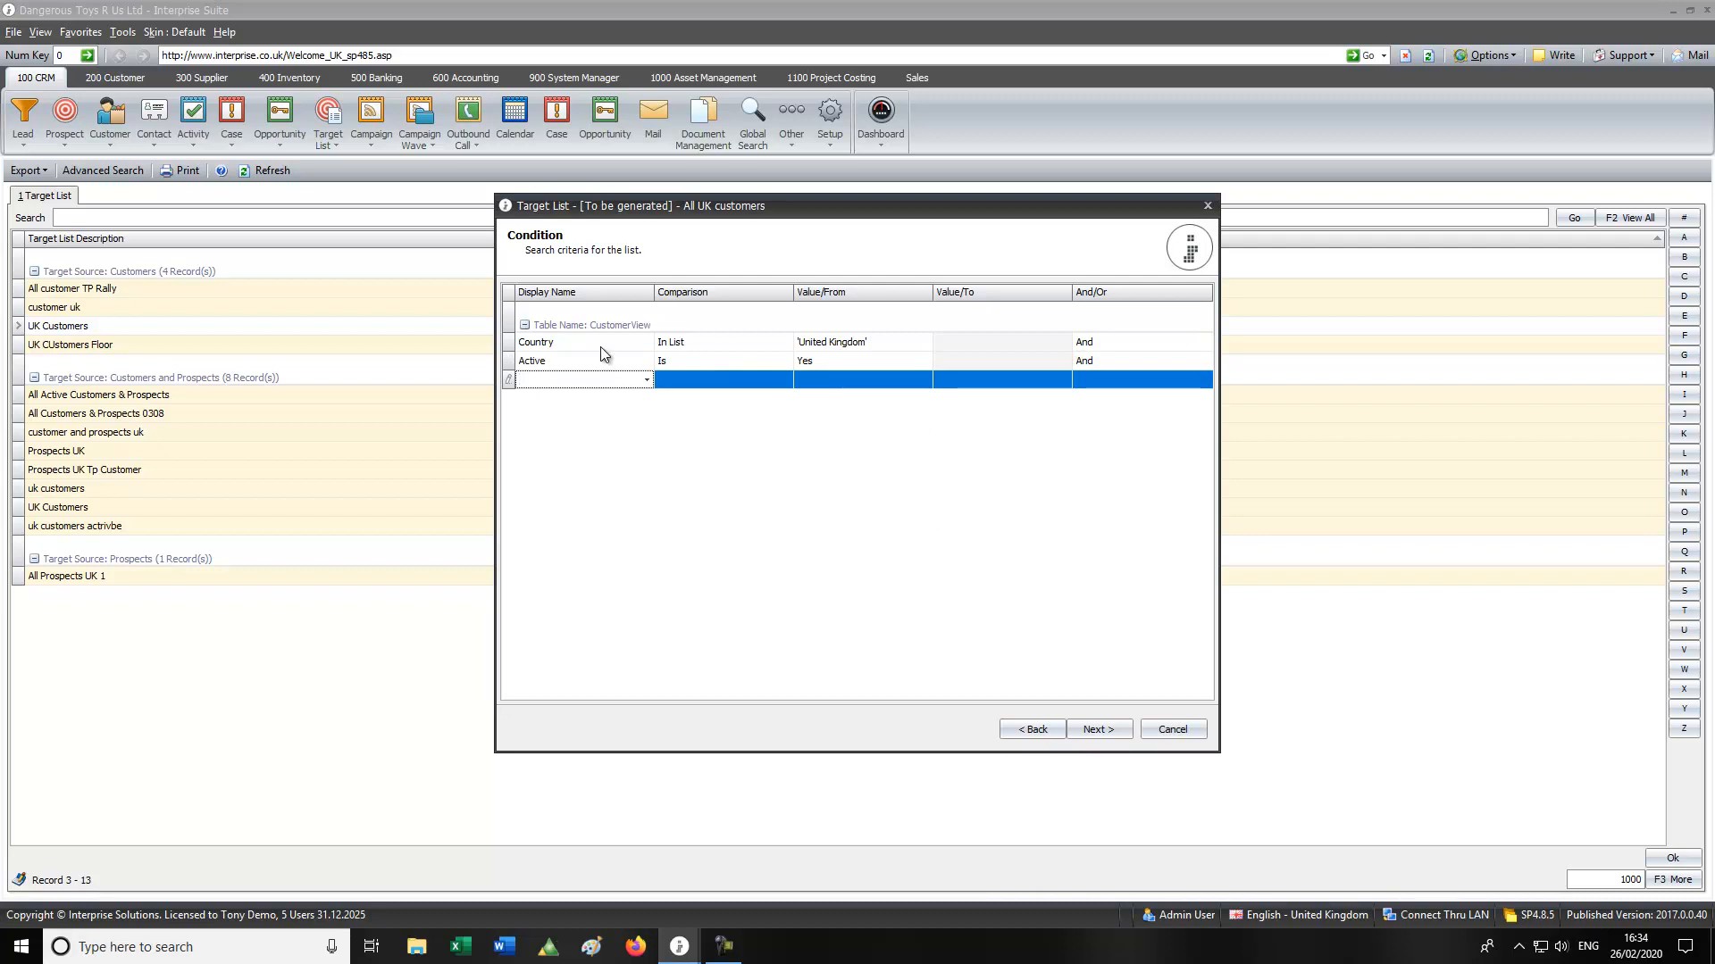
left_click(1112, 732)
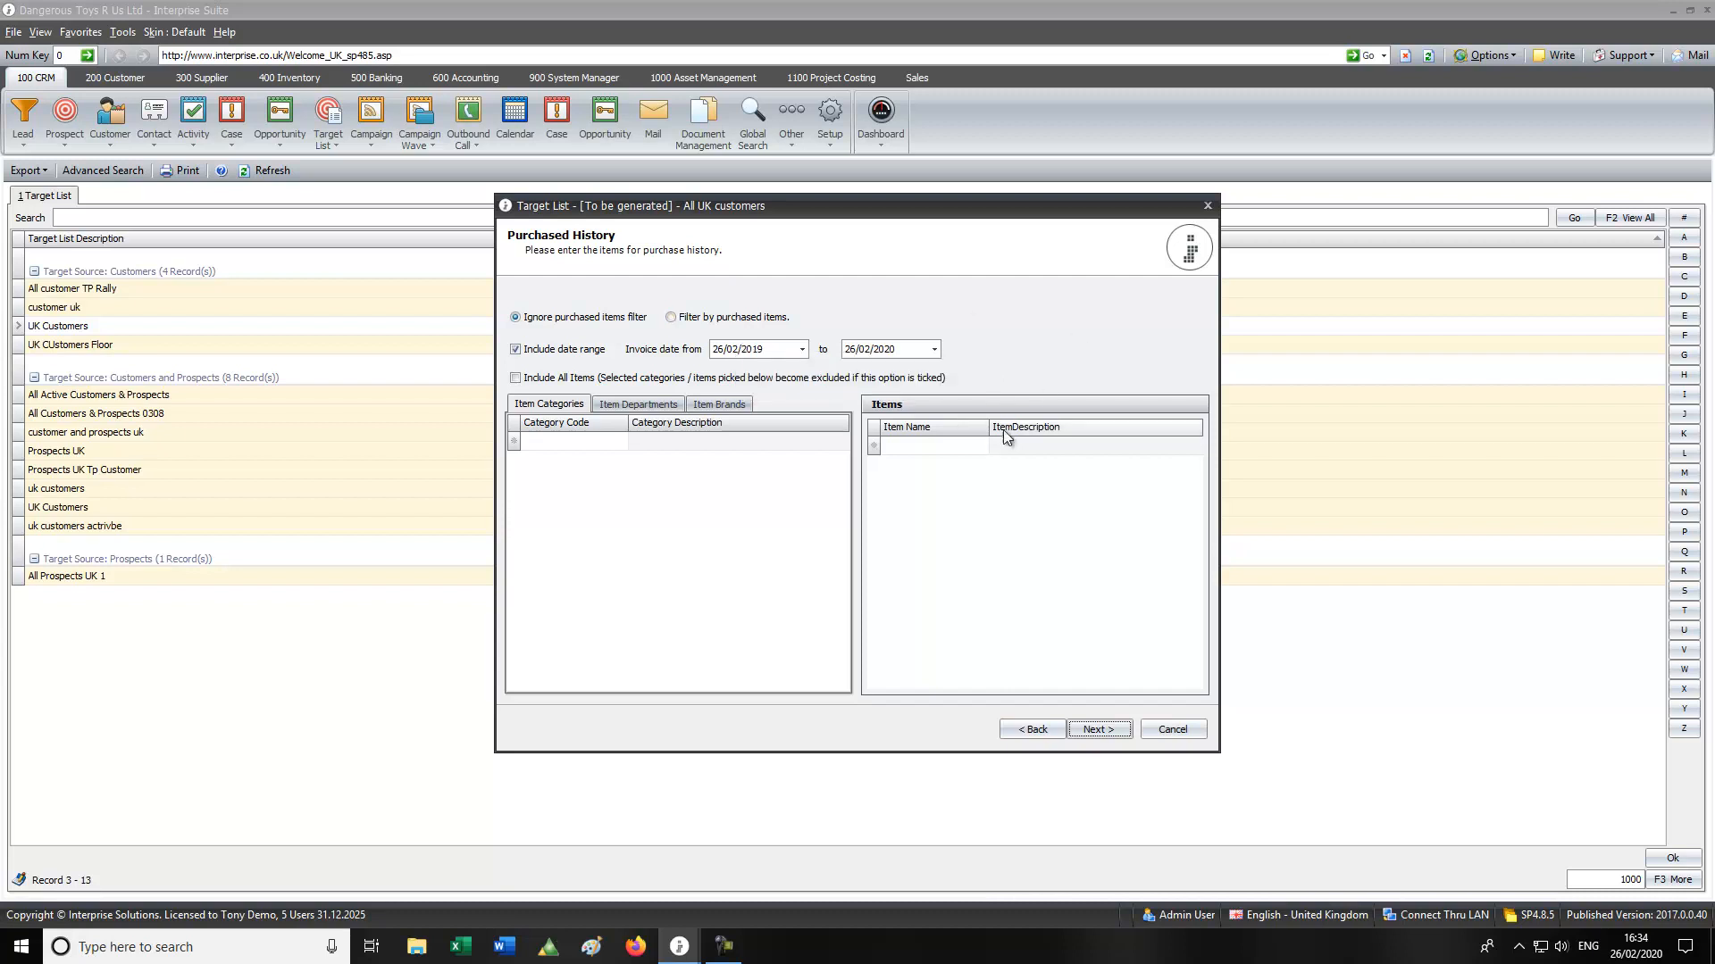
- Examine the item categories available for filtering by purchase history without choosing any
left_click(933, 446)
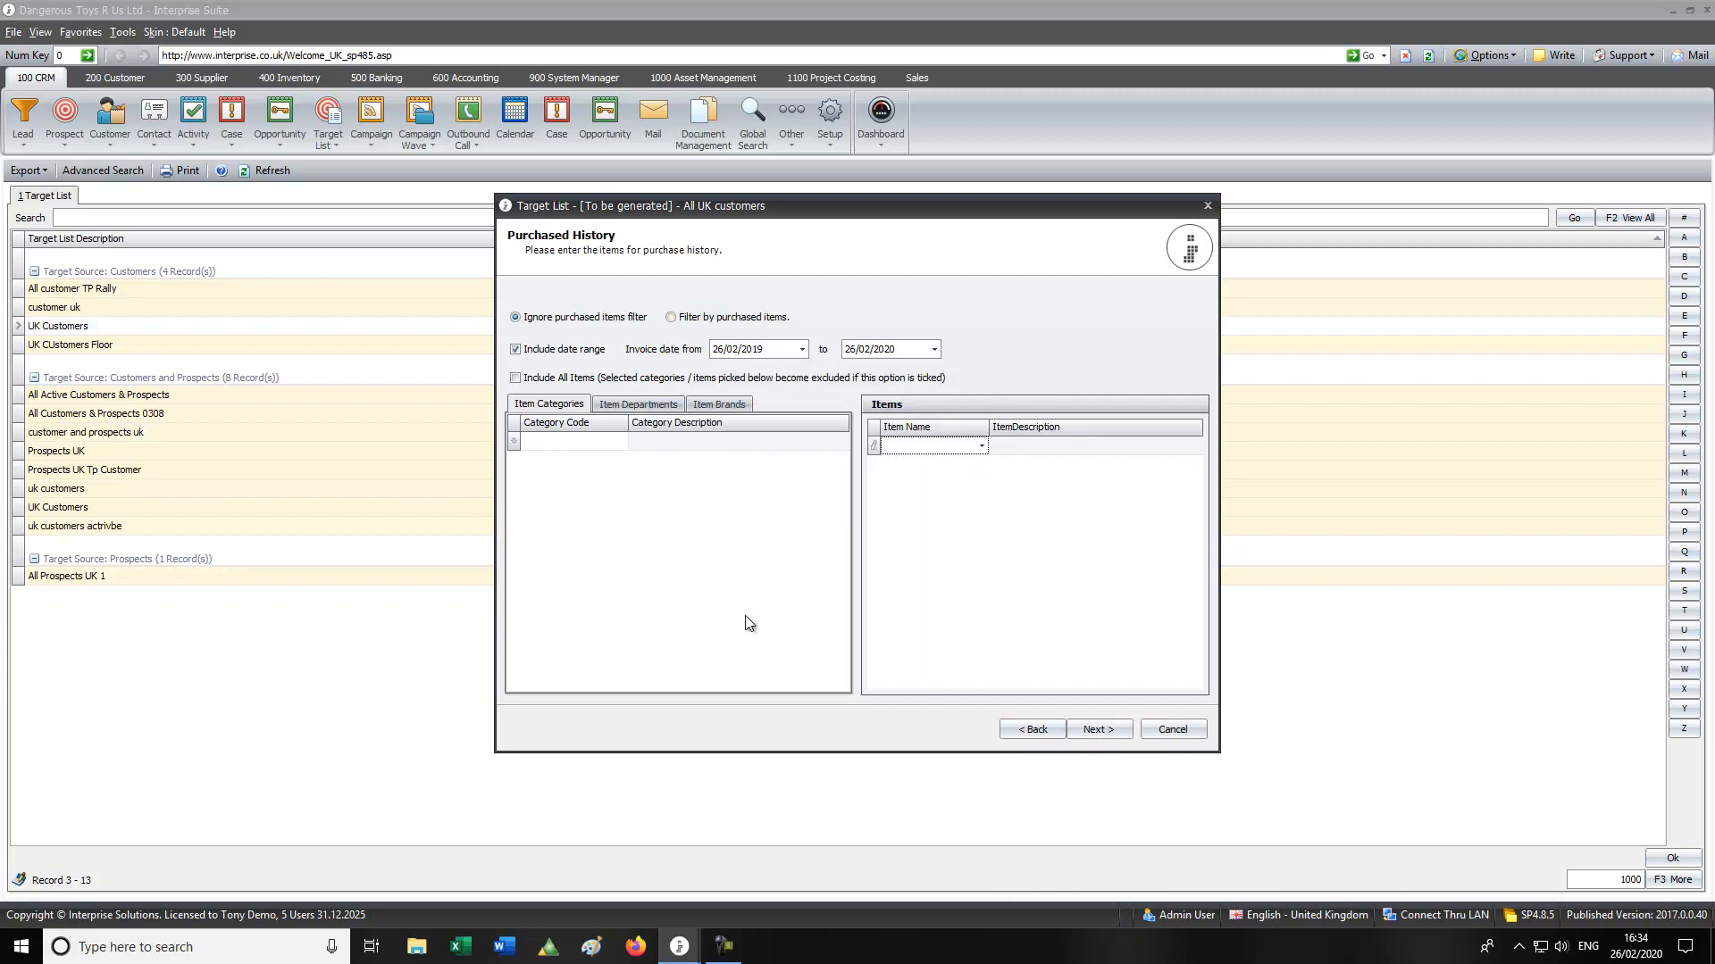
left_click(559, 442)
left_click(638, 405)
left_click(537, 406)
left_click(620, 442)
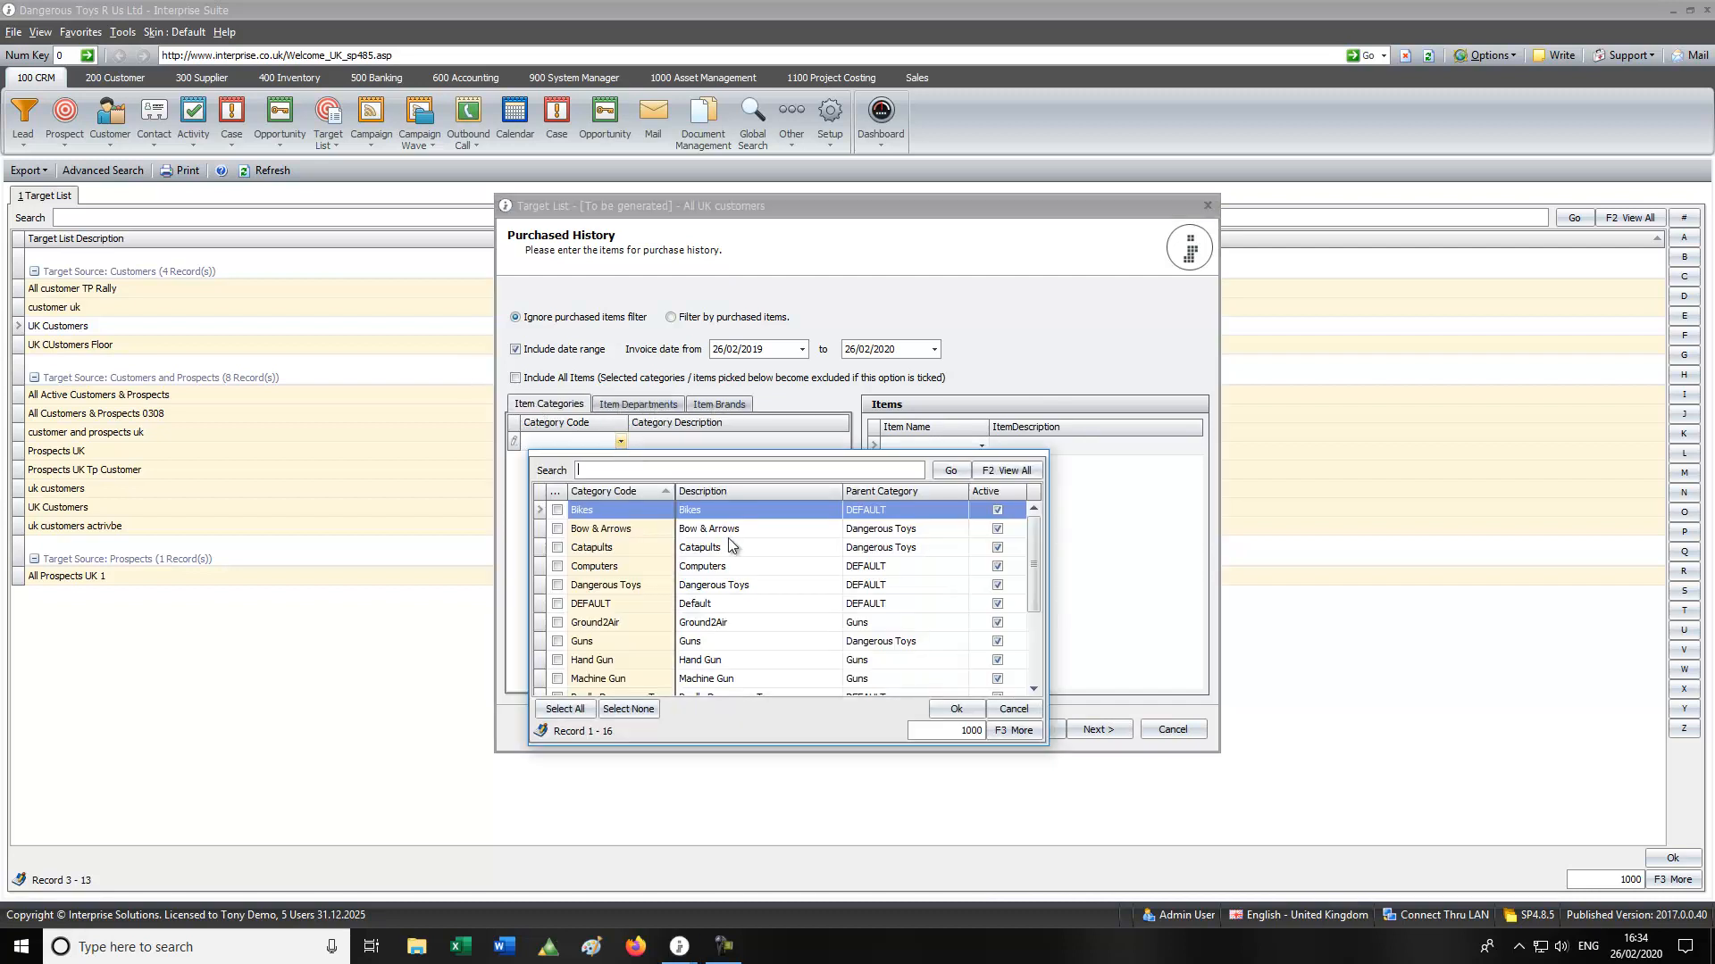
left_click(1095, 309)
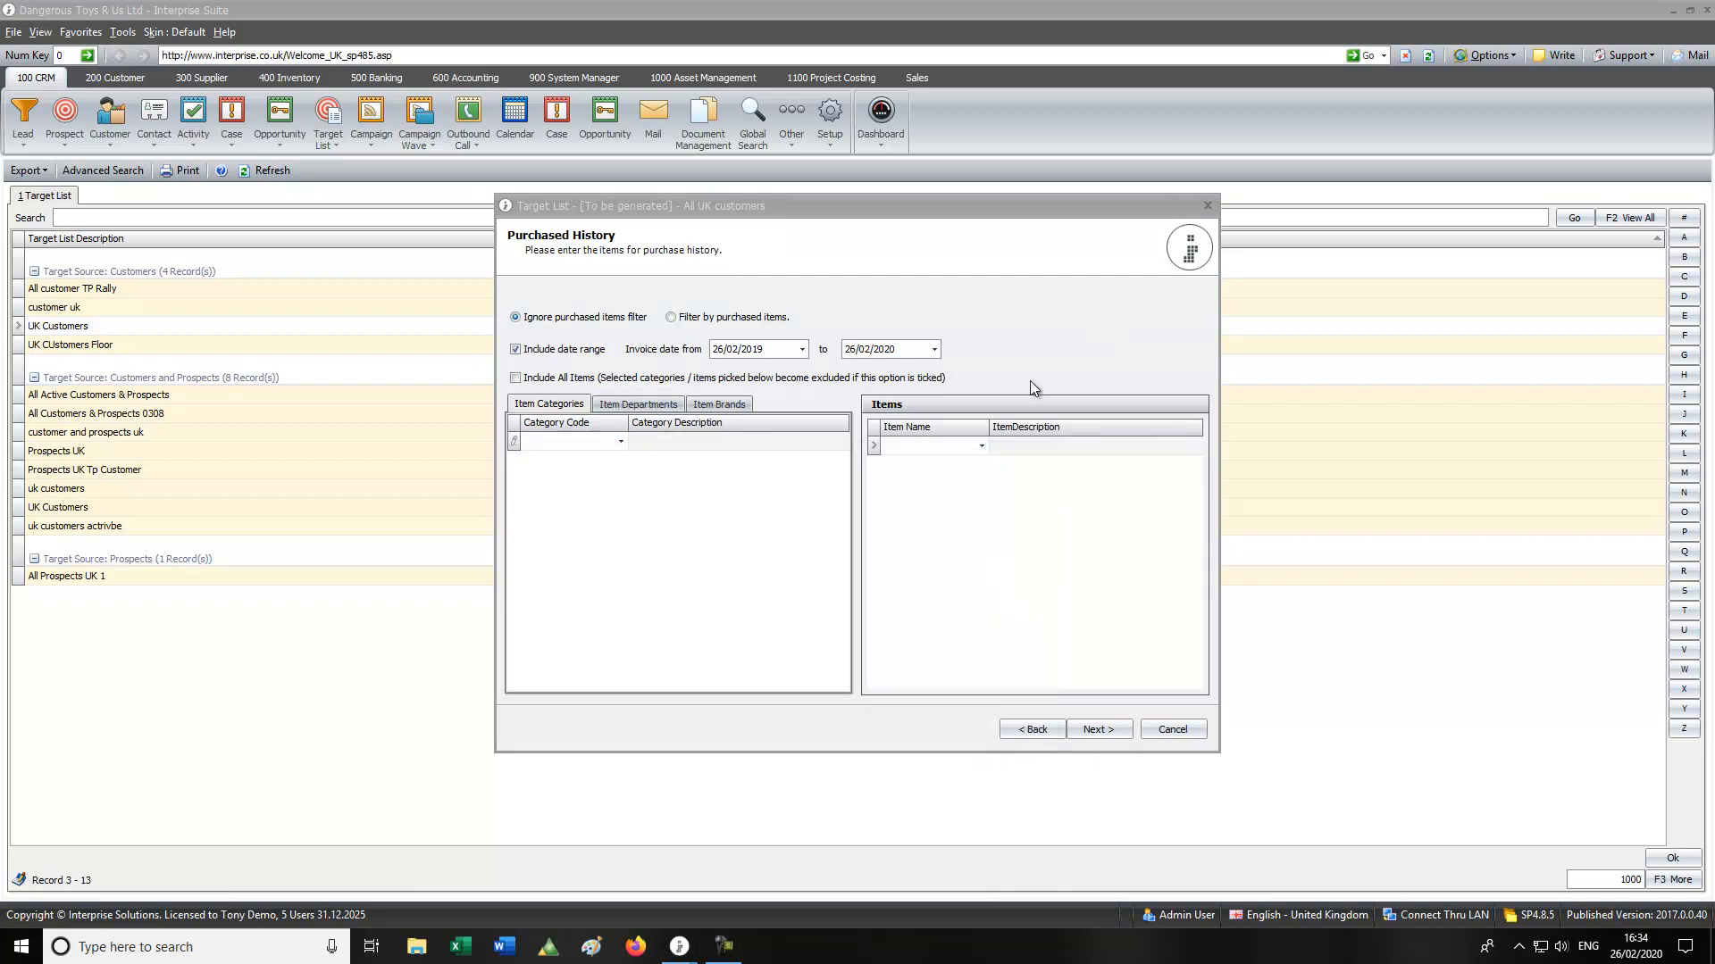
left_click(1038, 313)
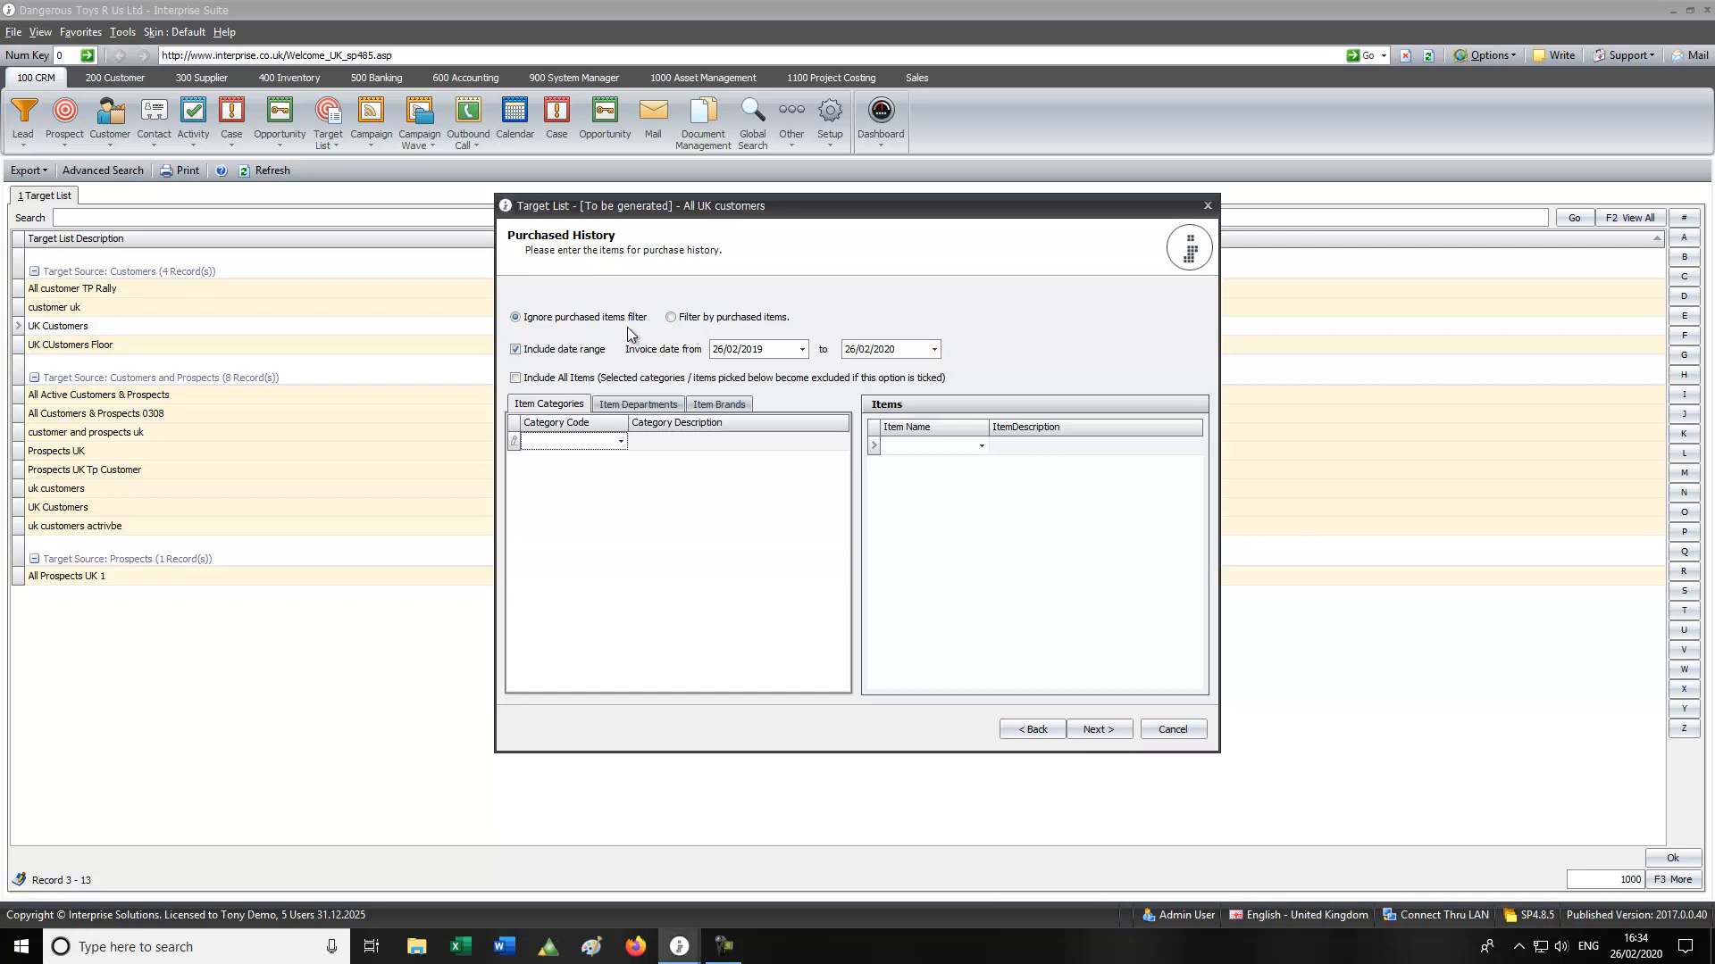
- Leave the purchased, not purchased and quoted items filters ignored and generate the target list result
left_click(723, 317)
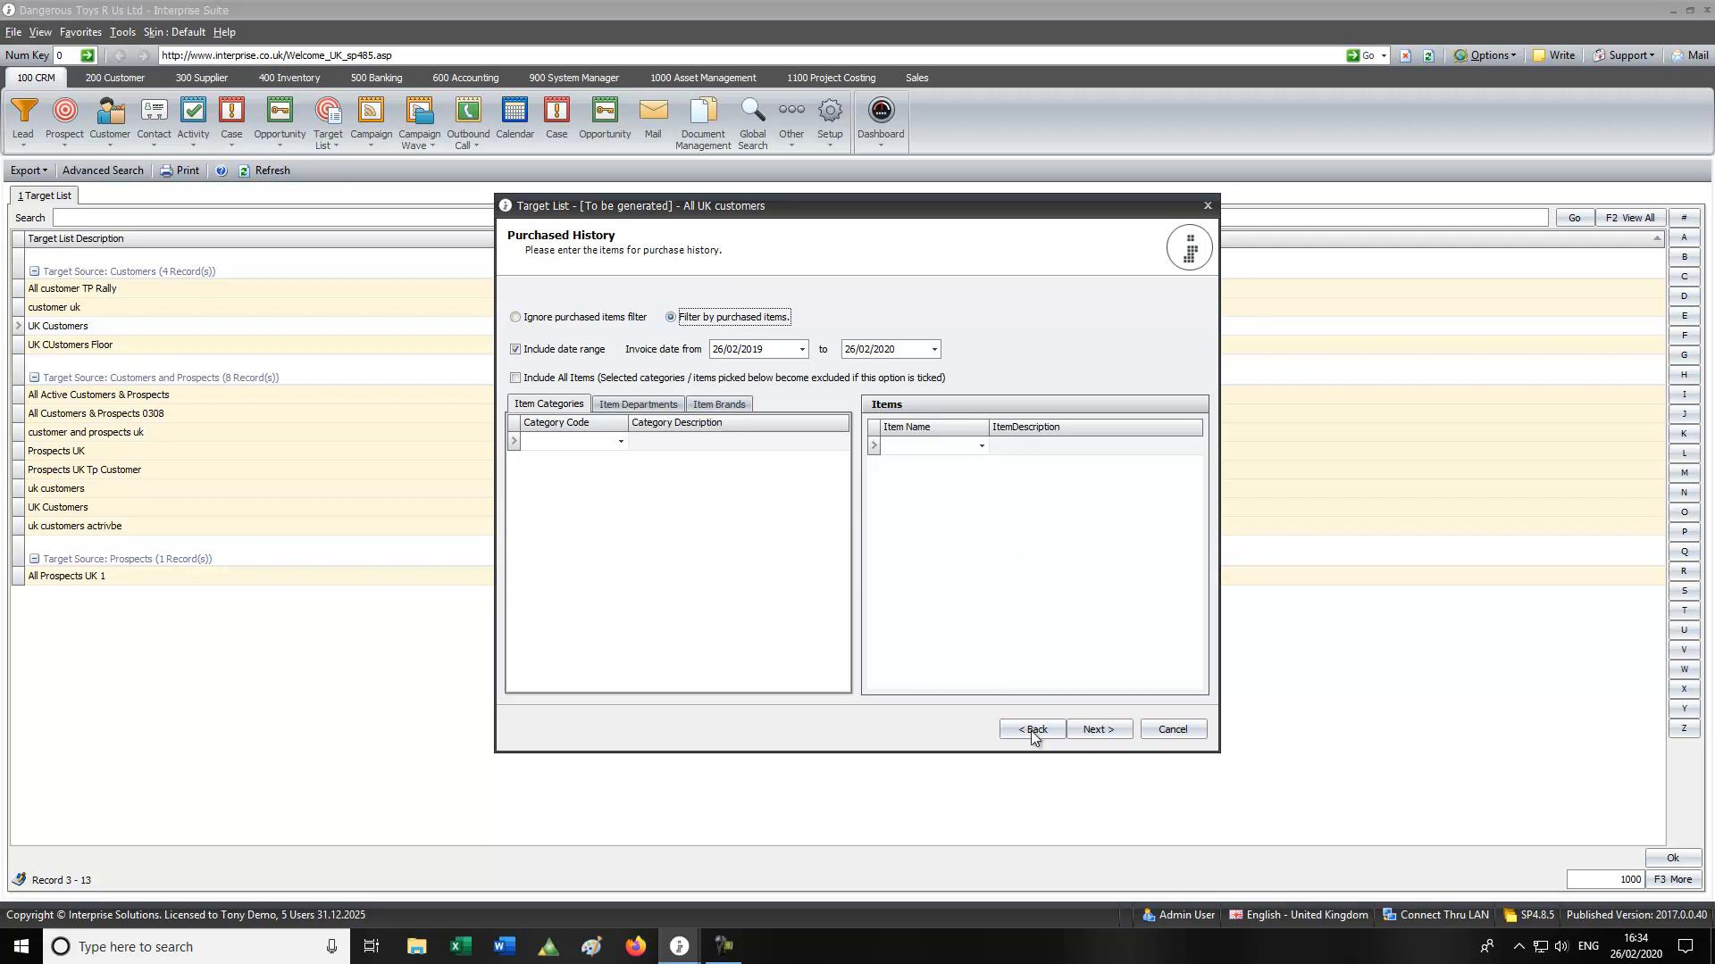
left_click(586, 320)
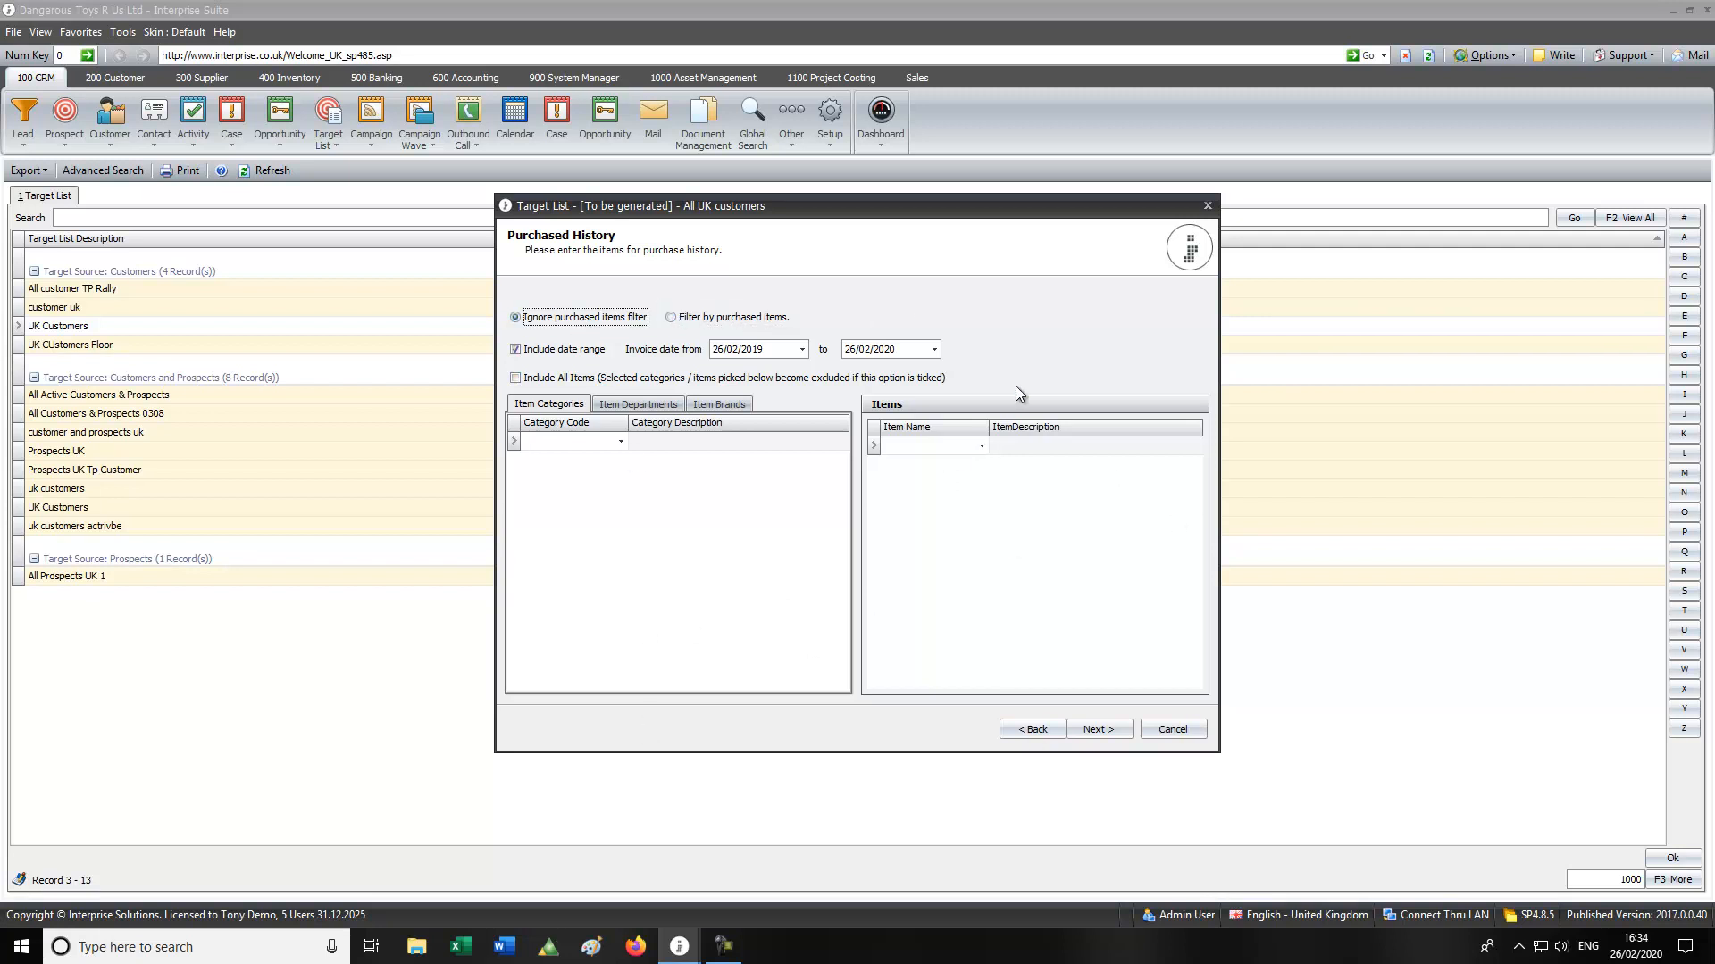
left_click(1097, 729)
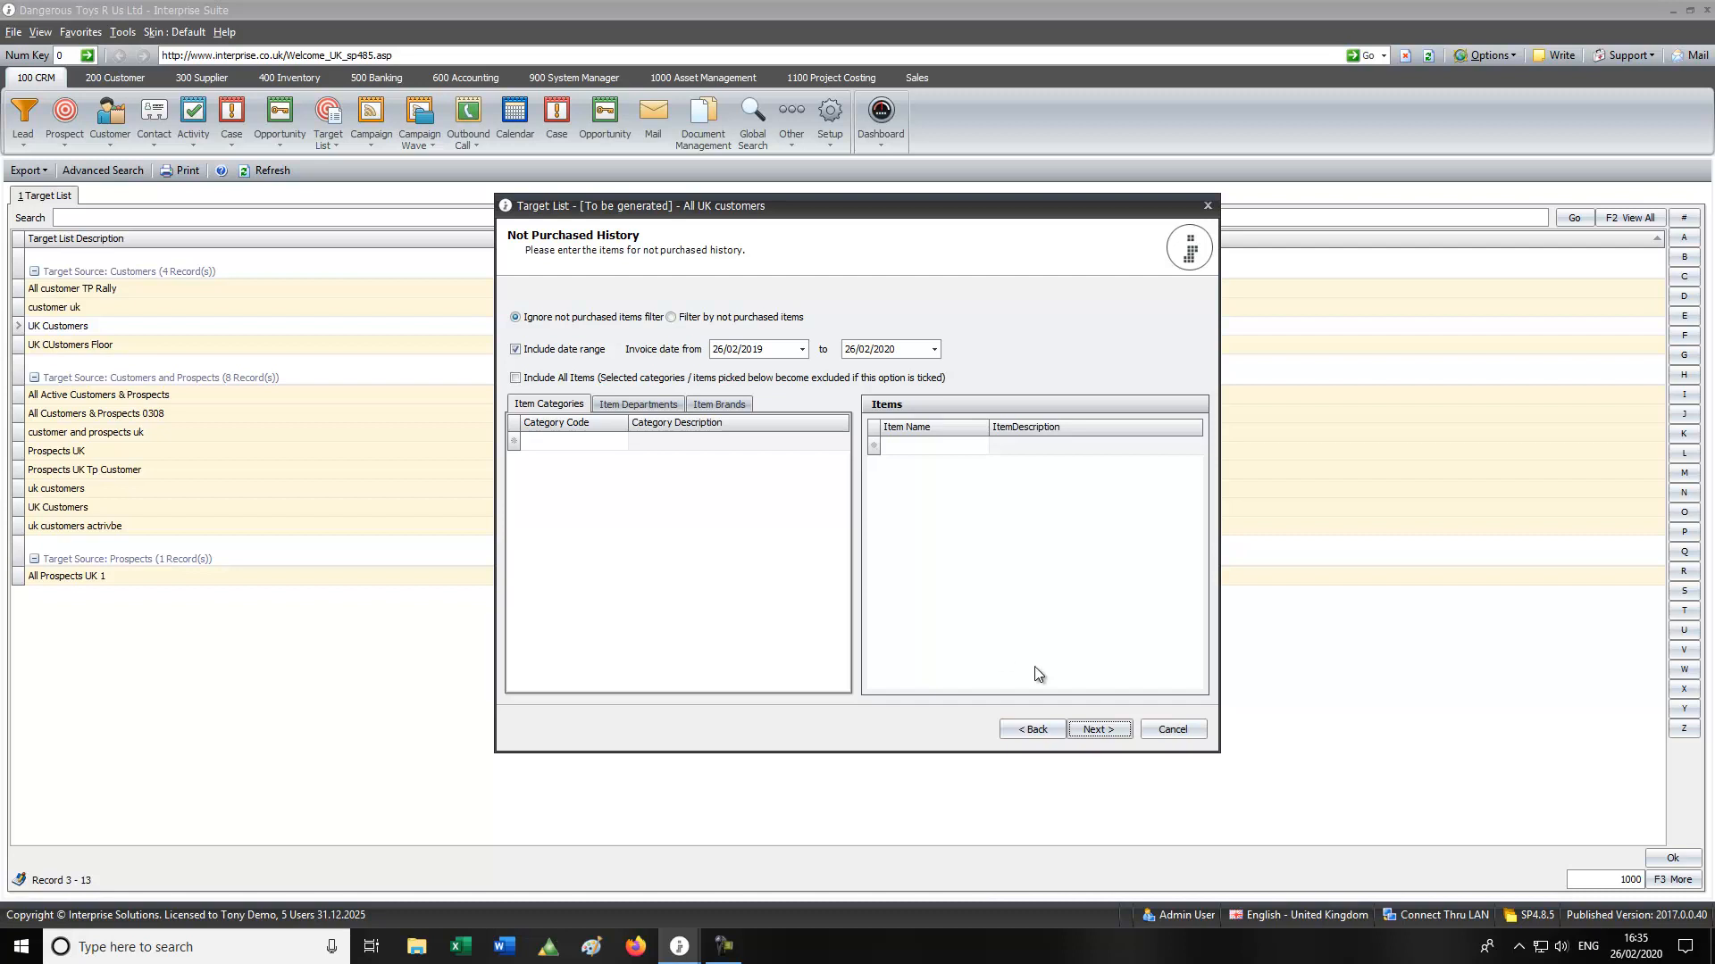
left_click(1075, 731)
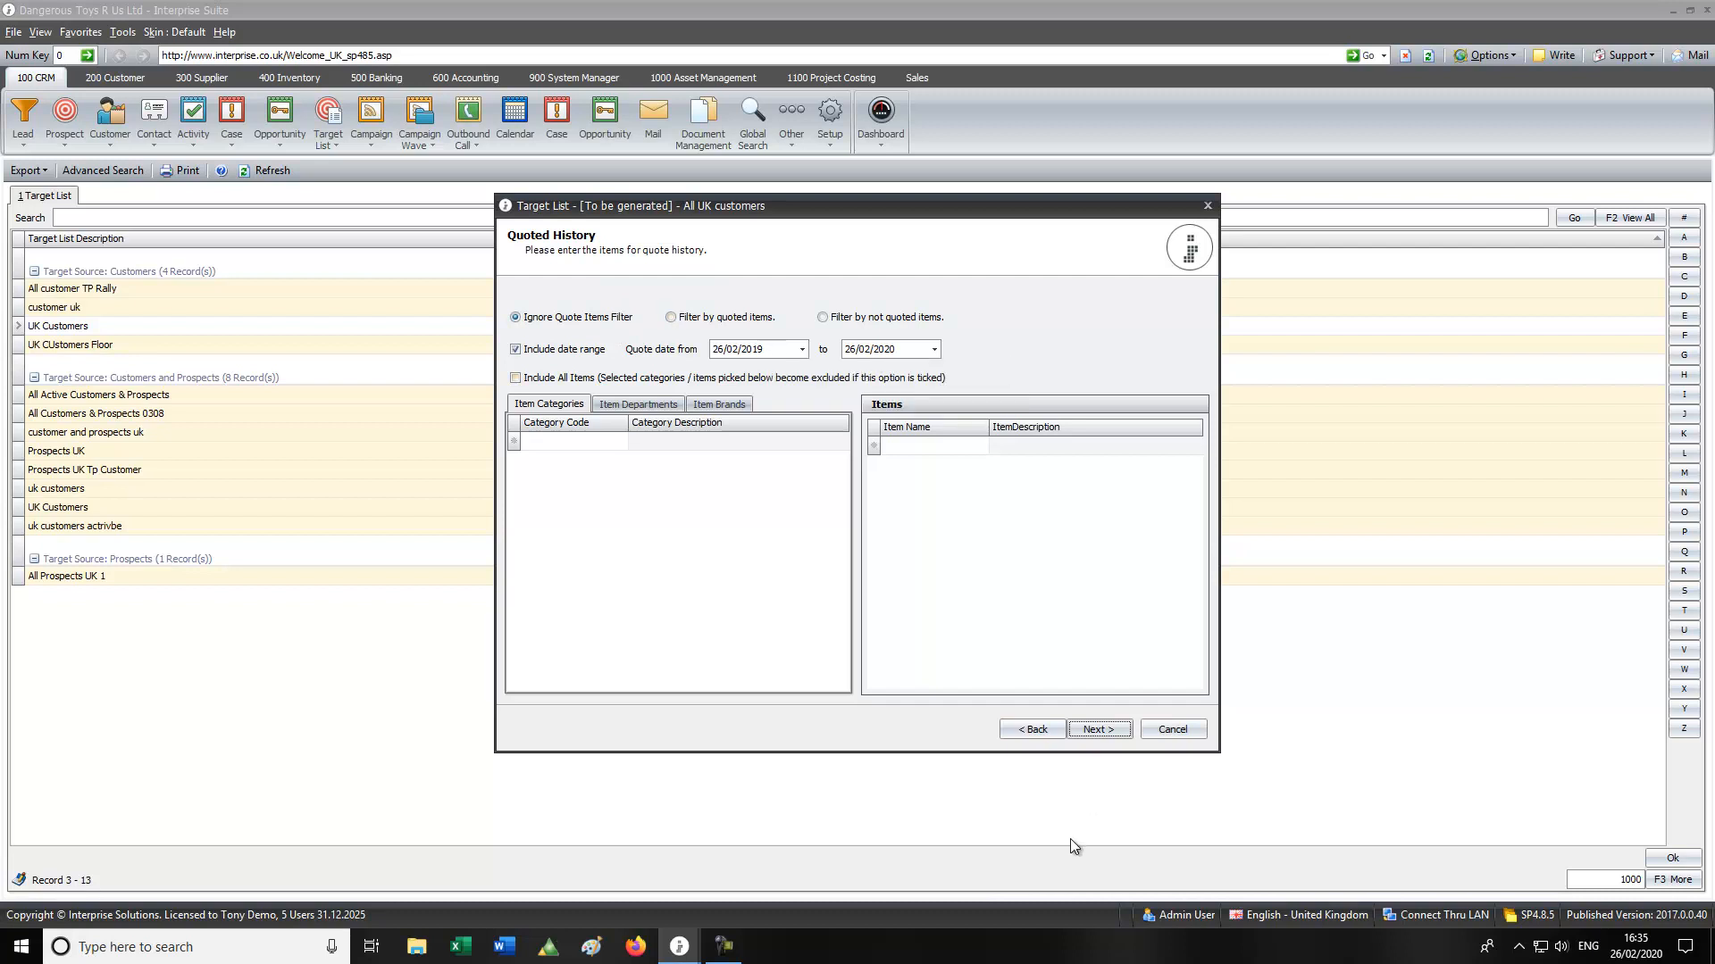
left_click(1123, 730)
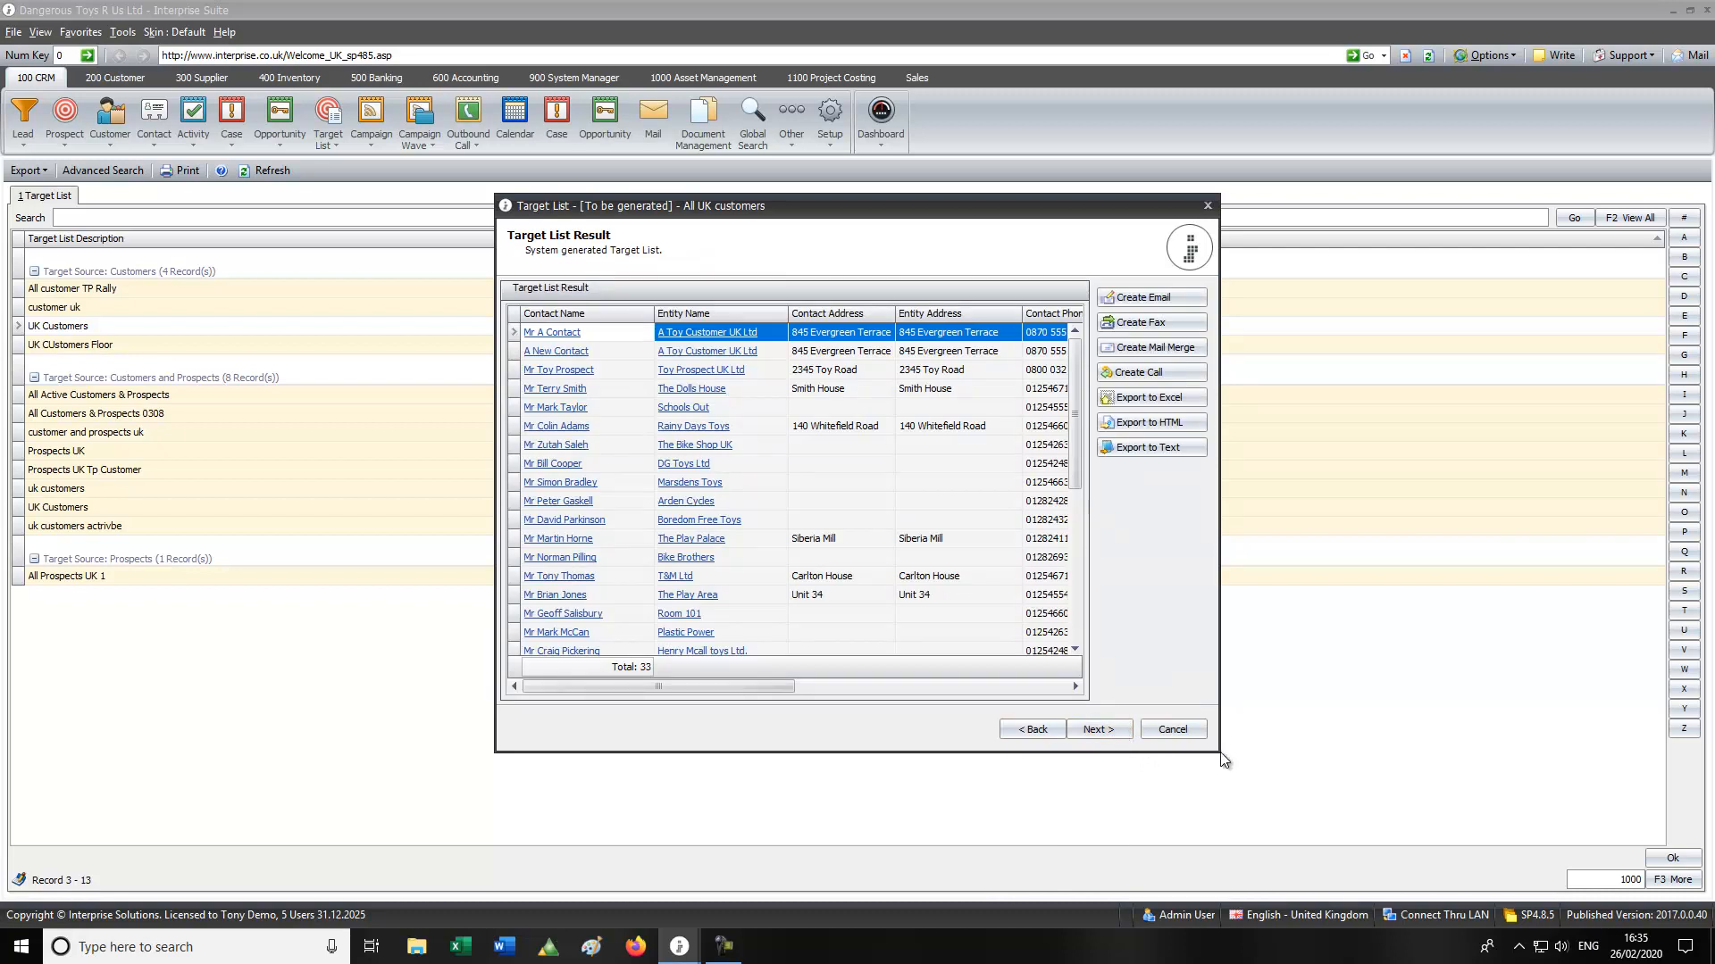
- Review the generated contacts and finish the target list wizard
left_click_drag(1073, 395, 1095, 325)
left_click(1107, 731)
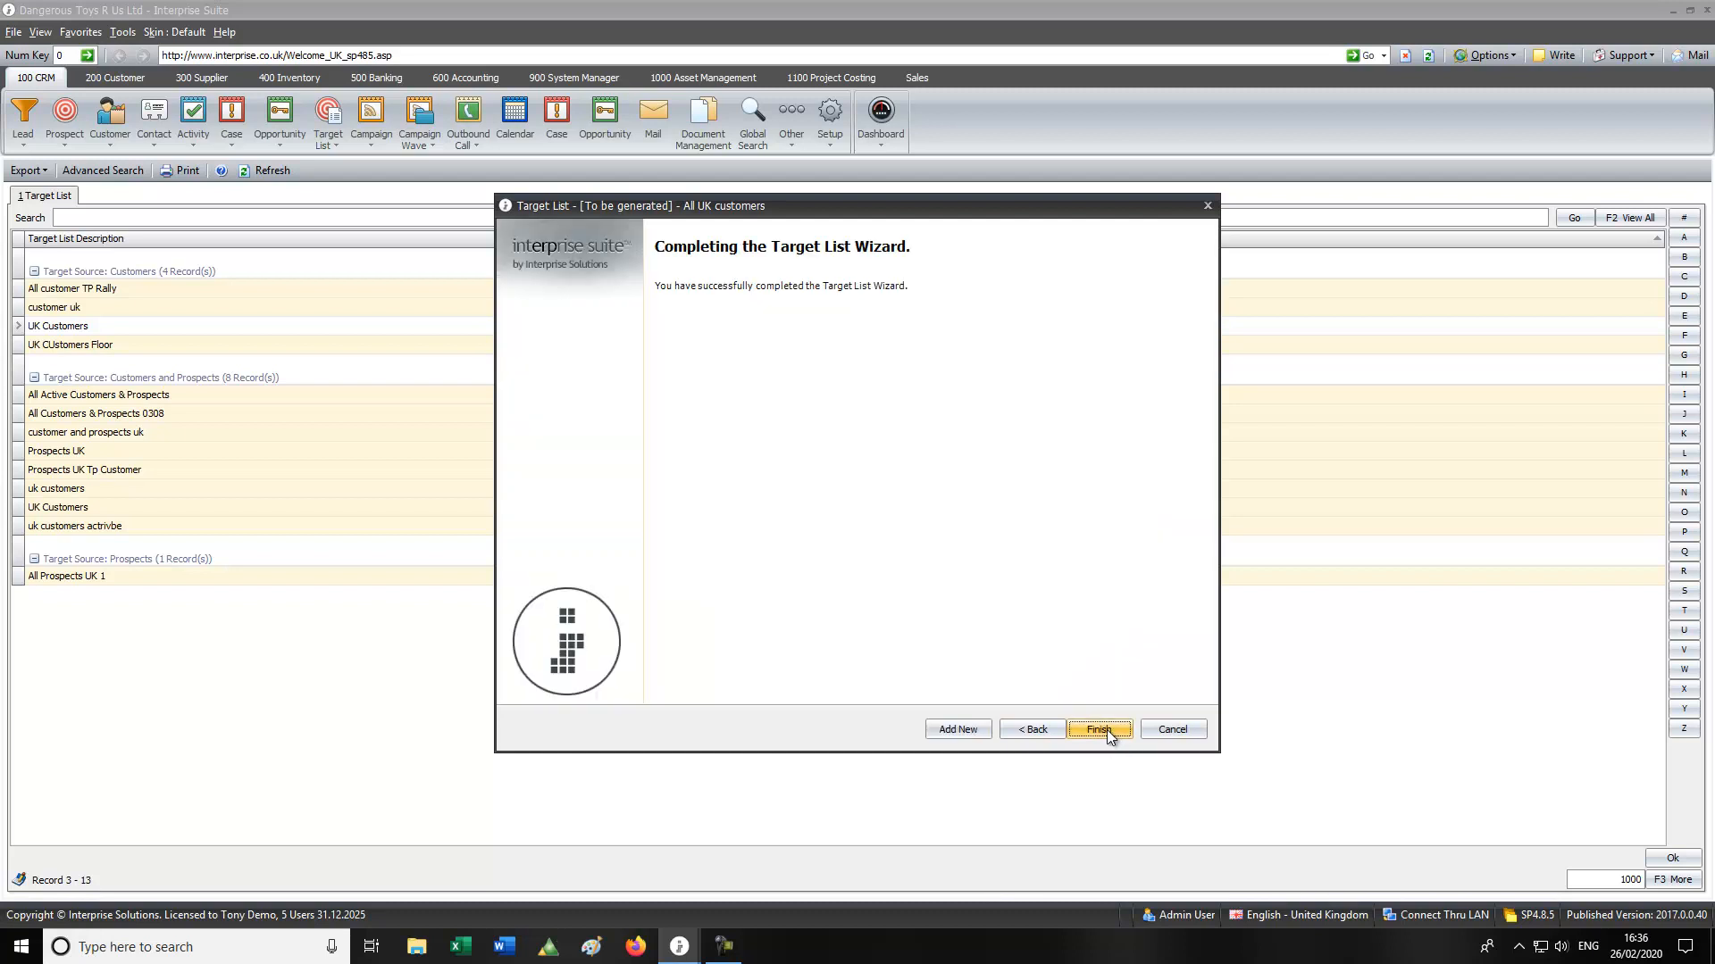
left_click(1106, 730)
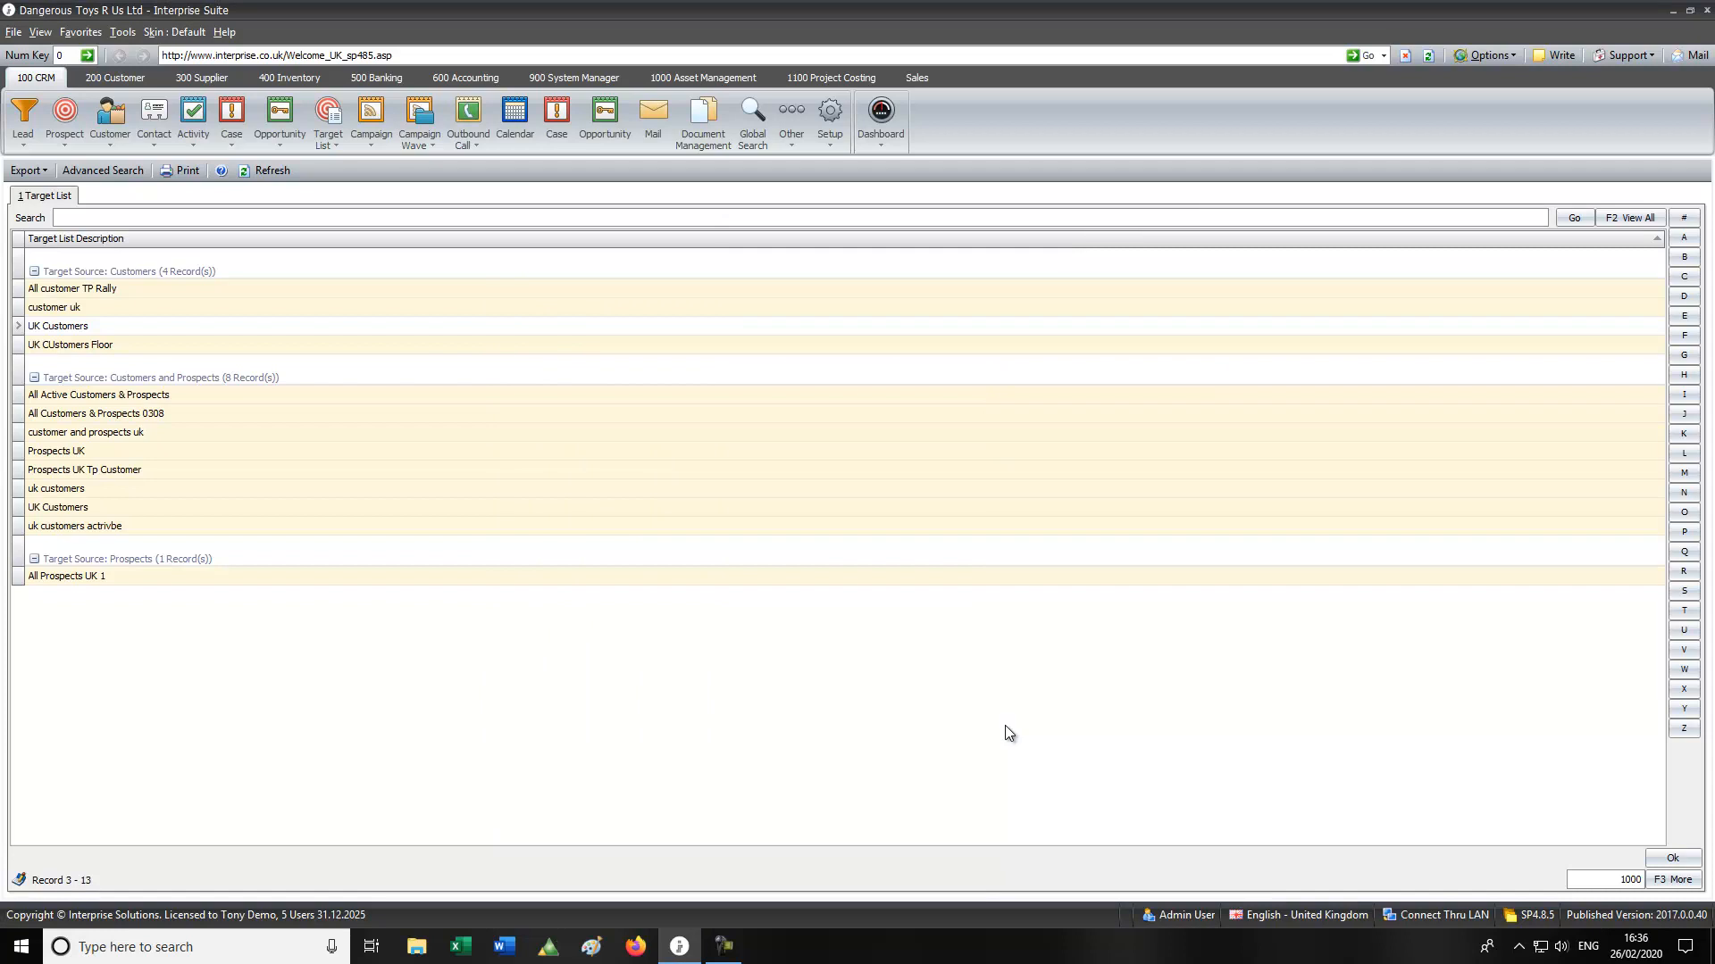
- Find the saved target lists again and select "uk customers" under Customers and Prospects
left_click(336, 133)
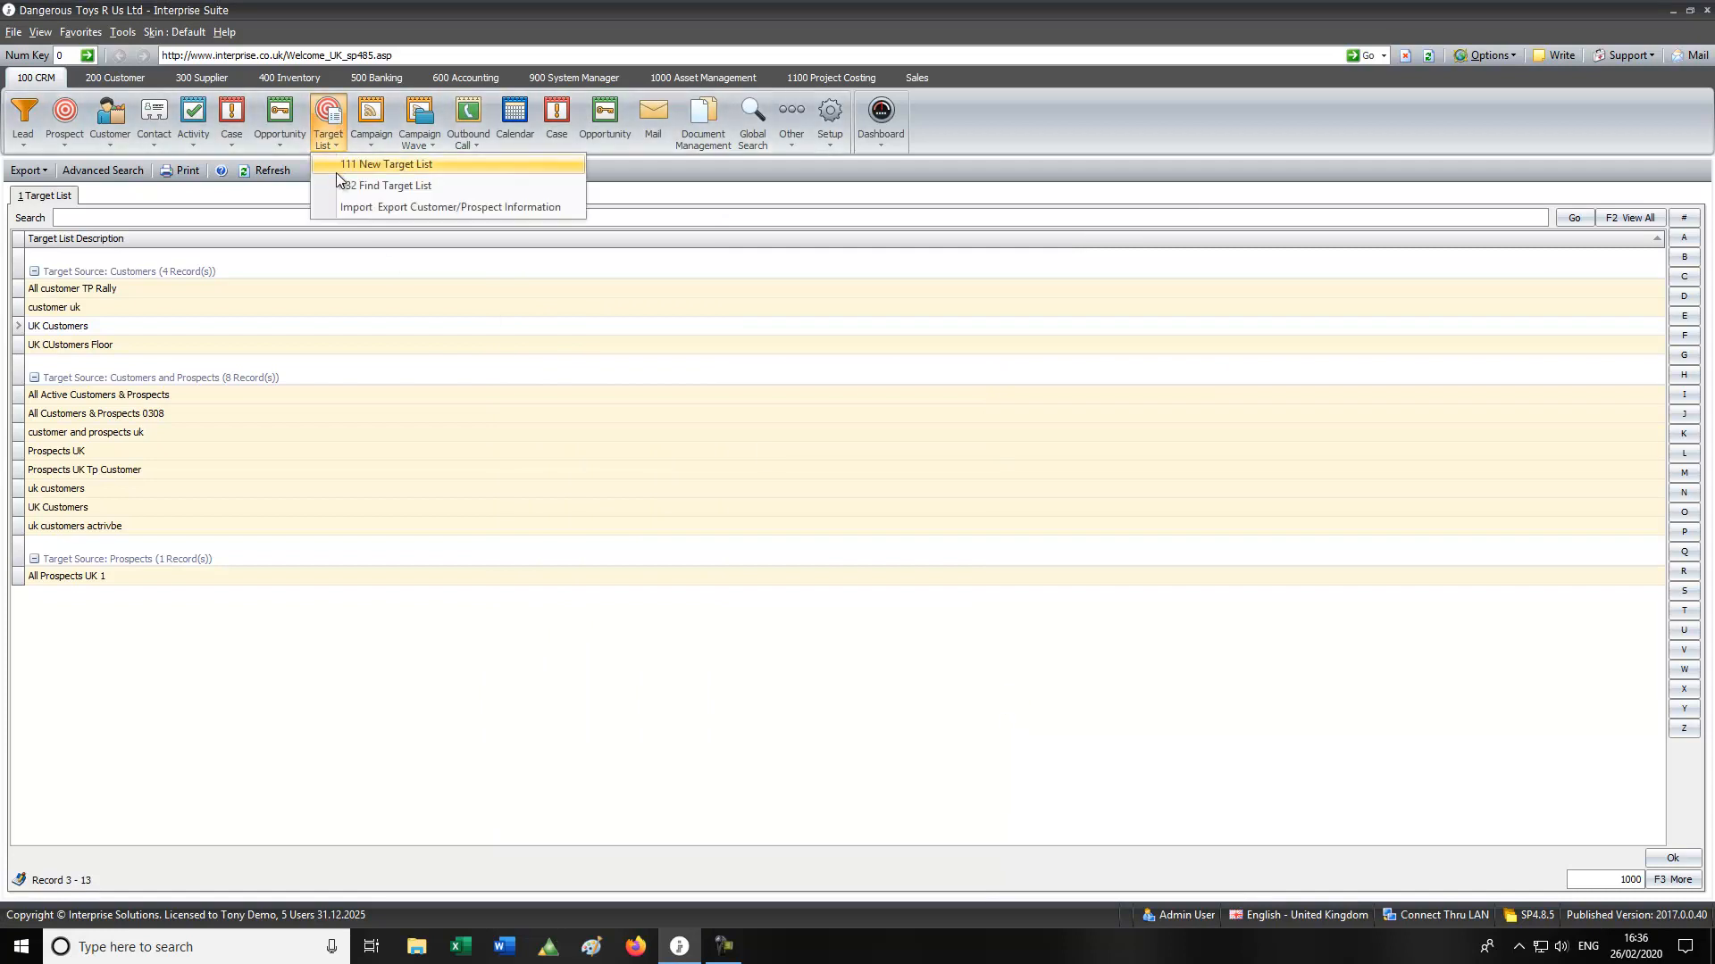
left_click(340, 184)
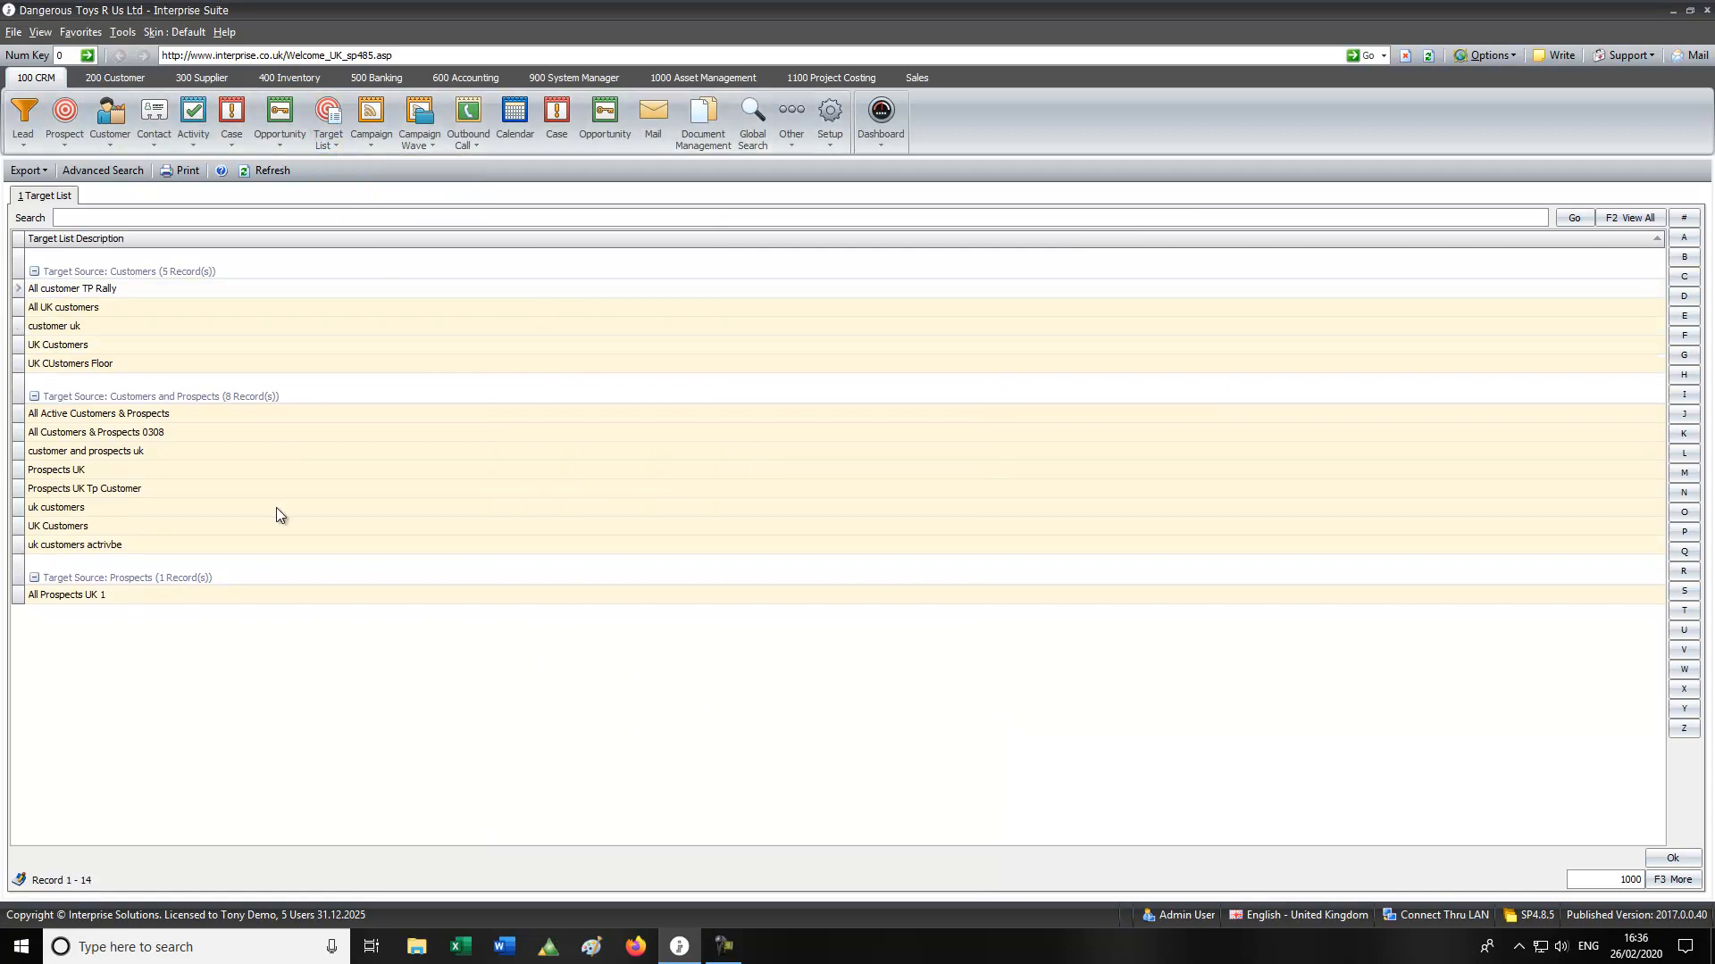
left_click(43, 509)
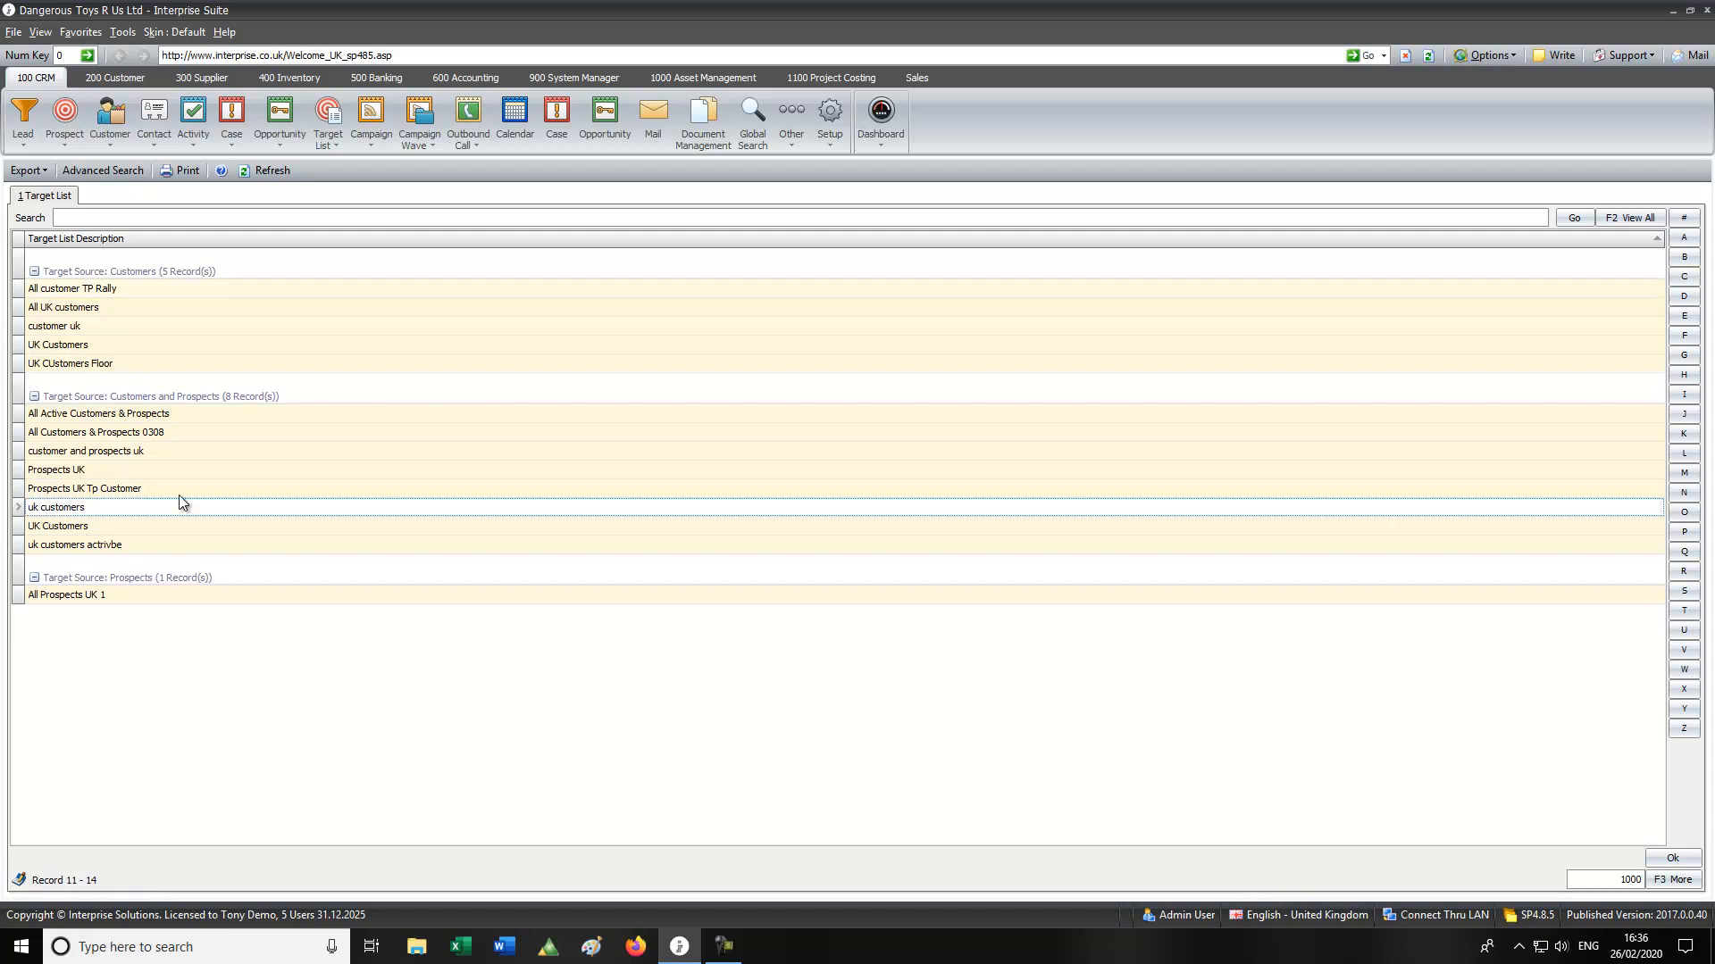
- Open an enlarged Import & Export Customer/Prospect Information window and export its blank import template to view it in Excel
left_click(331, 134)
left_click(418, 206)
left_click_drag(640, 169, 423, 66)
left_click_drag(1095, 700, 1475, 868)
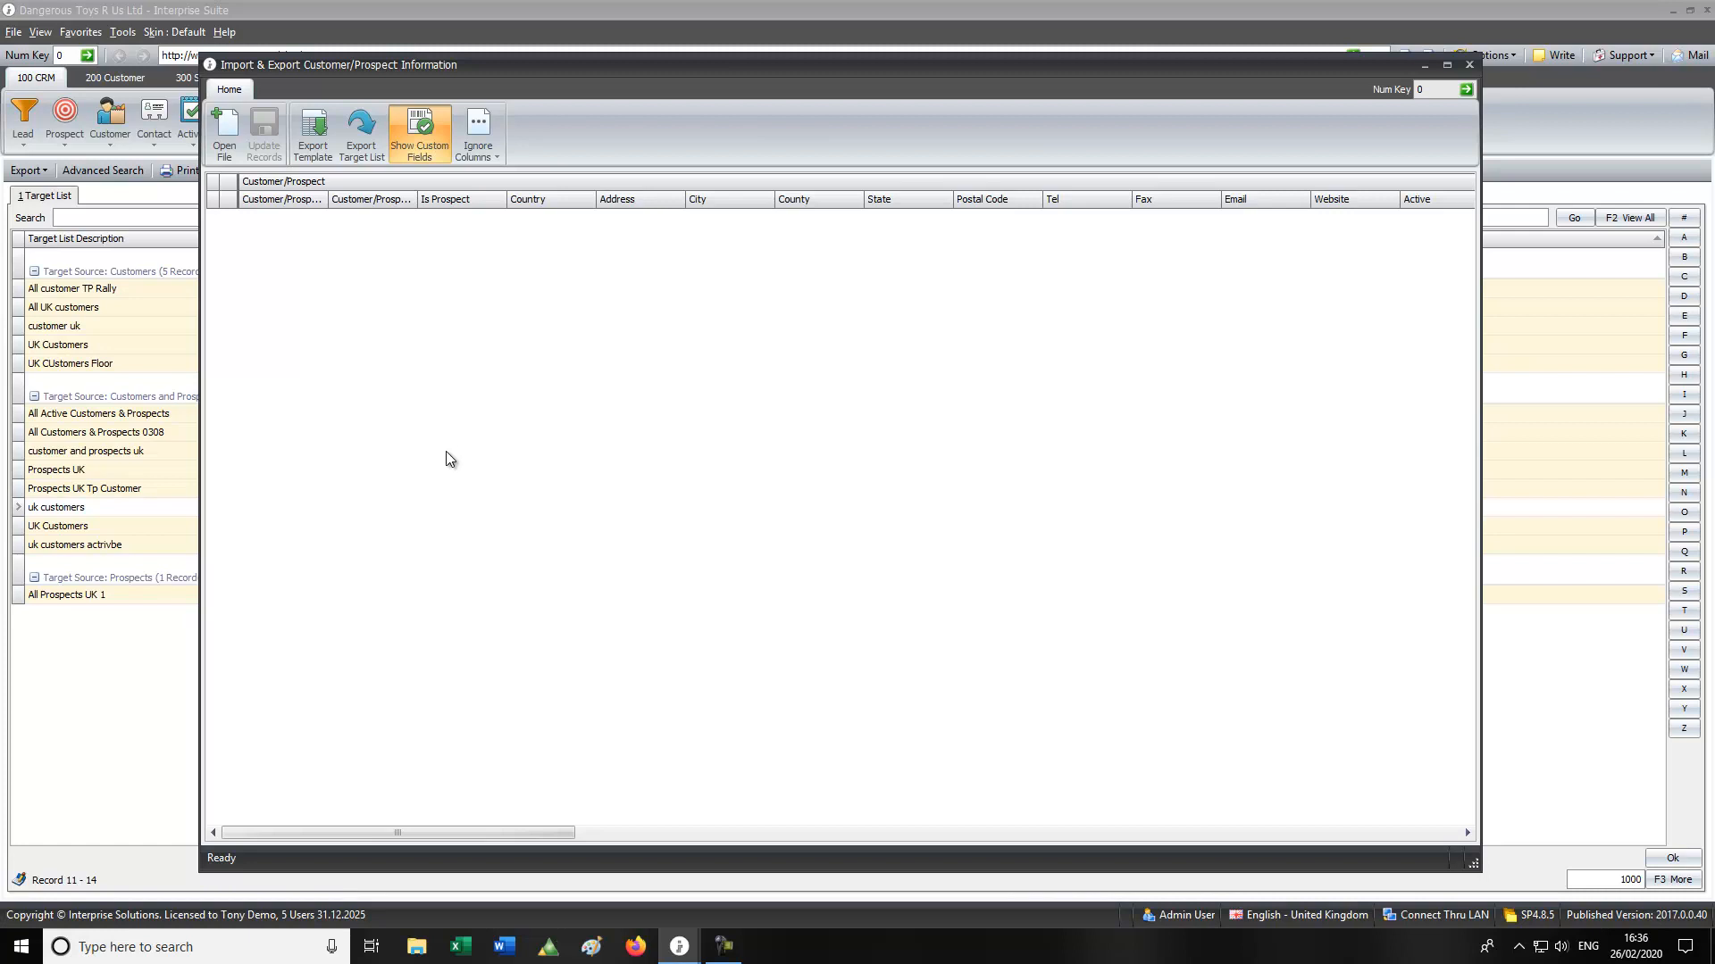
left_click(311, 127)
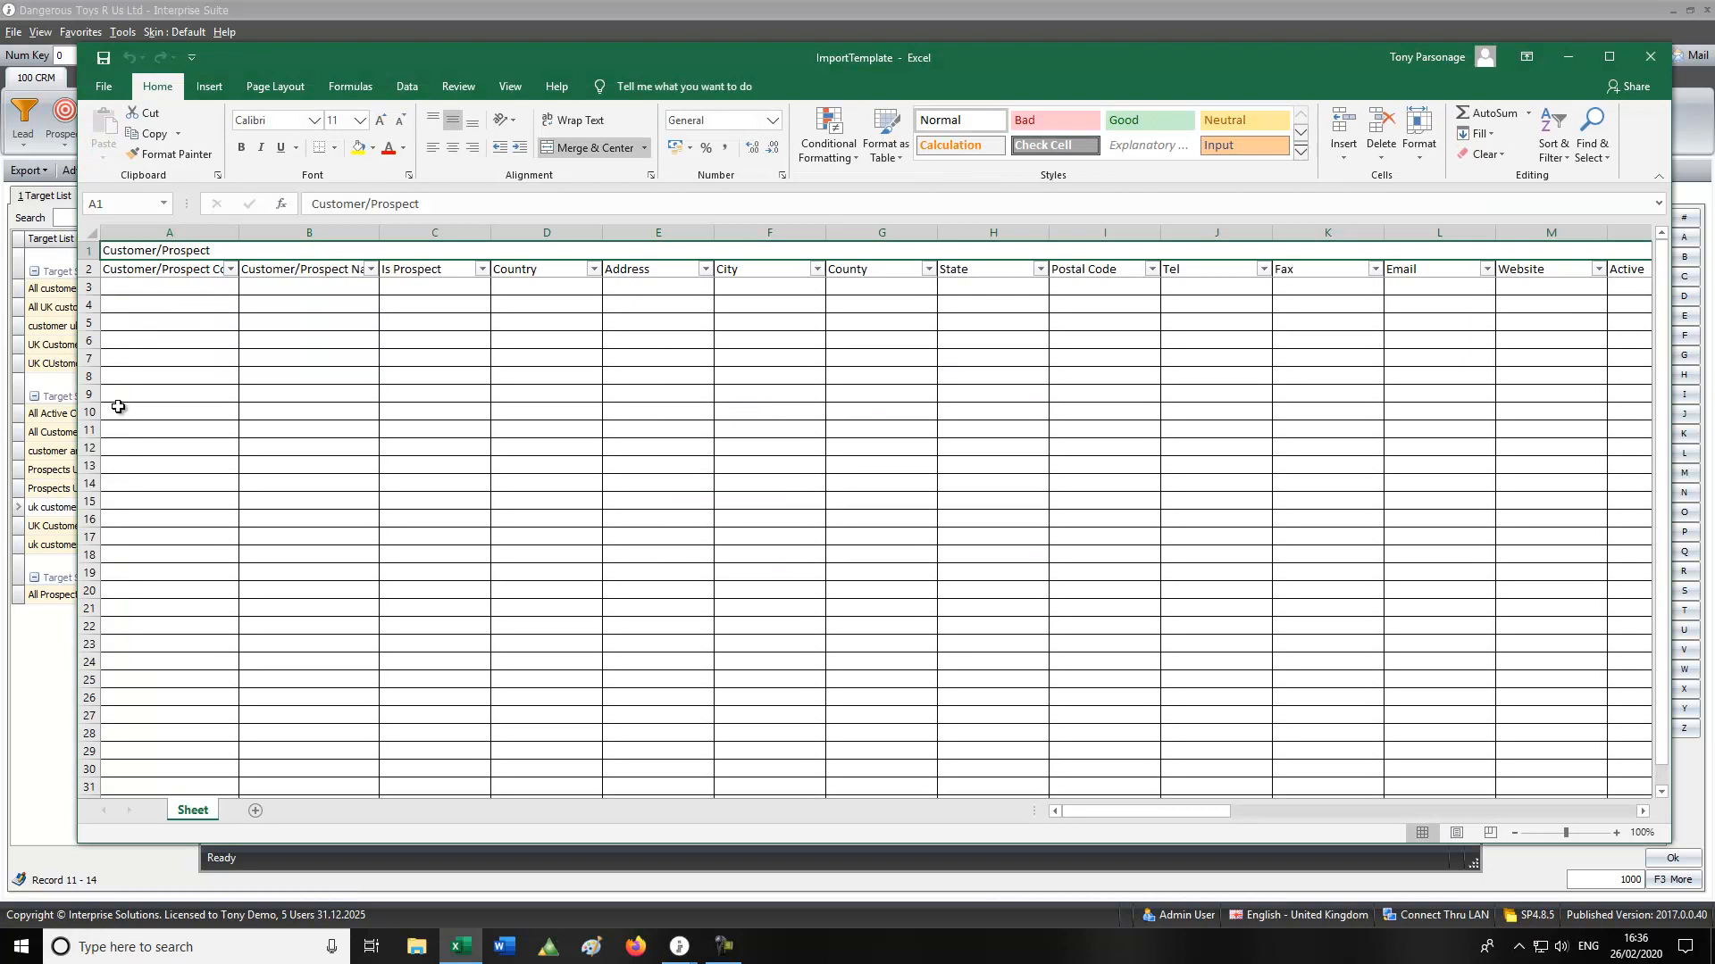
left_click(1649, 56)
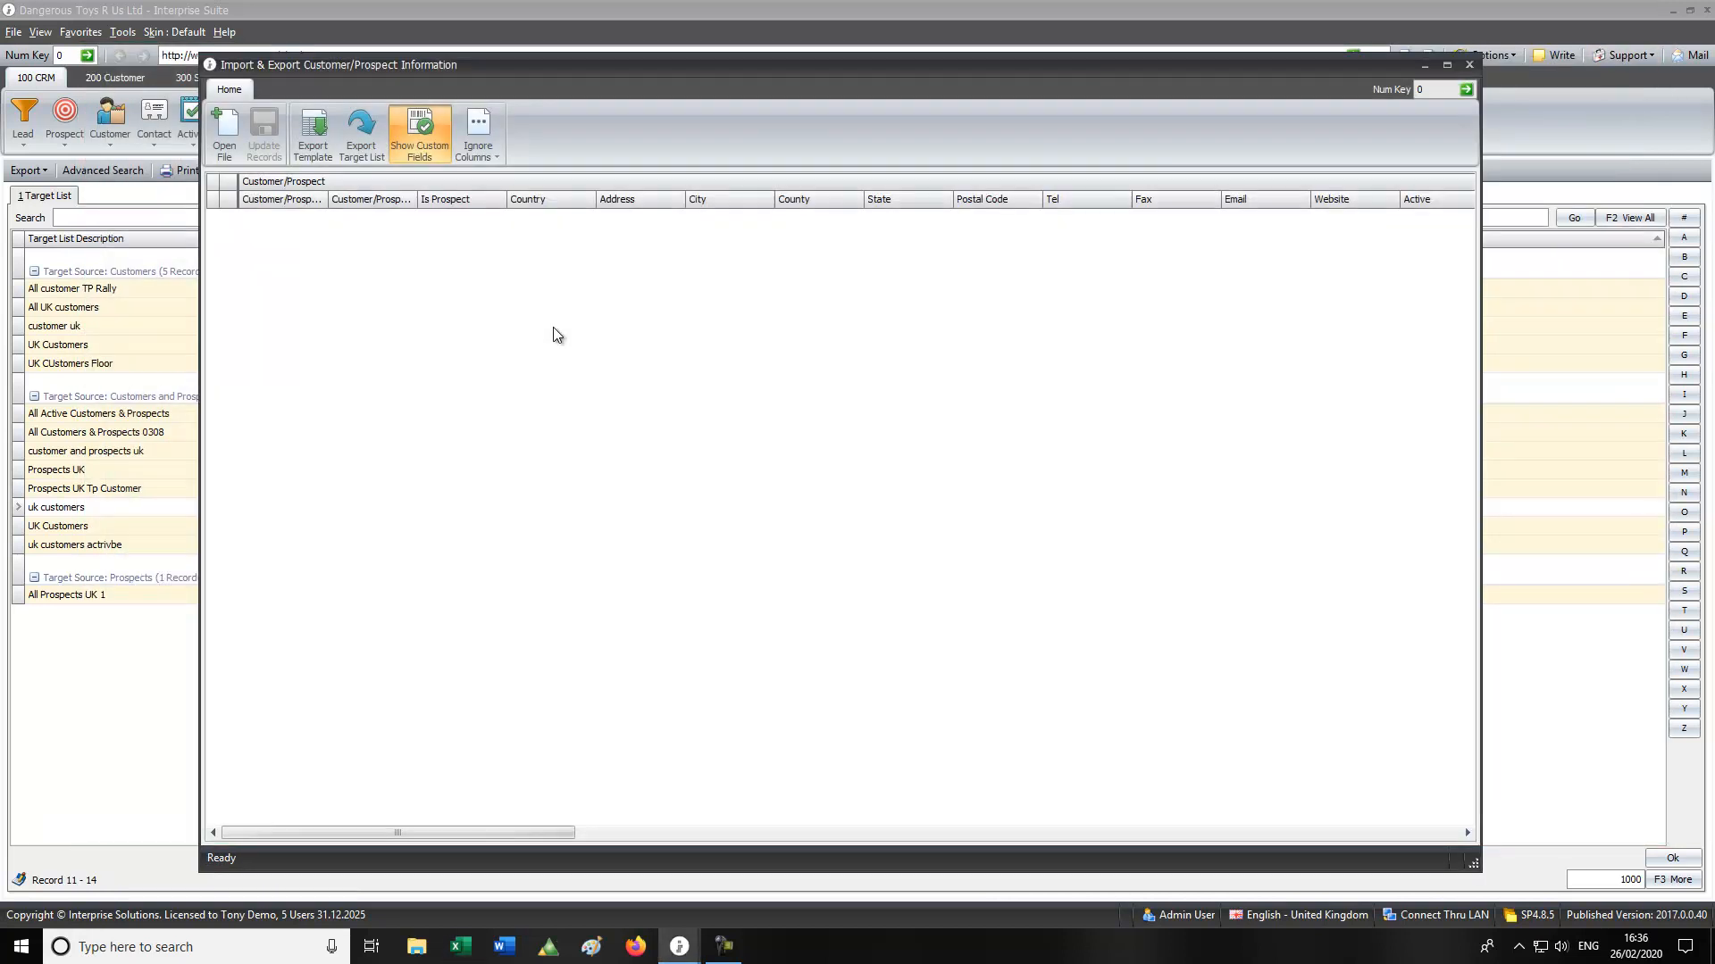
- Export the "uk customers" target list under Customers and Prospects to Documents as the Excel file ukcustomers, replacing the existing file
left_click(364, 125)
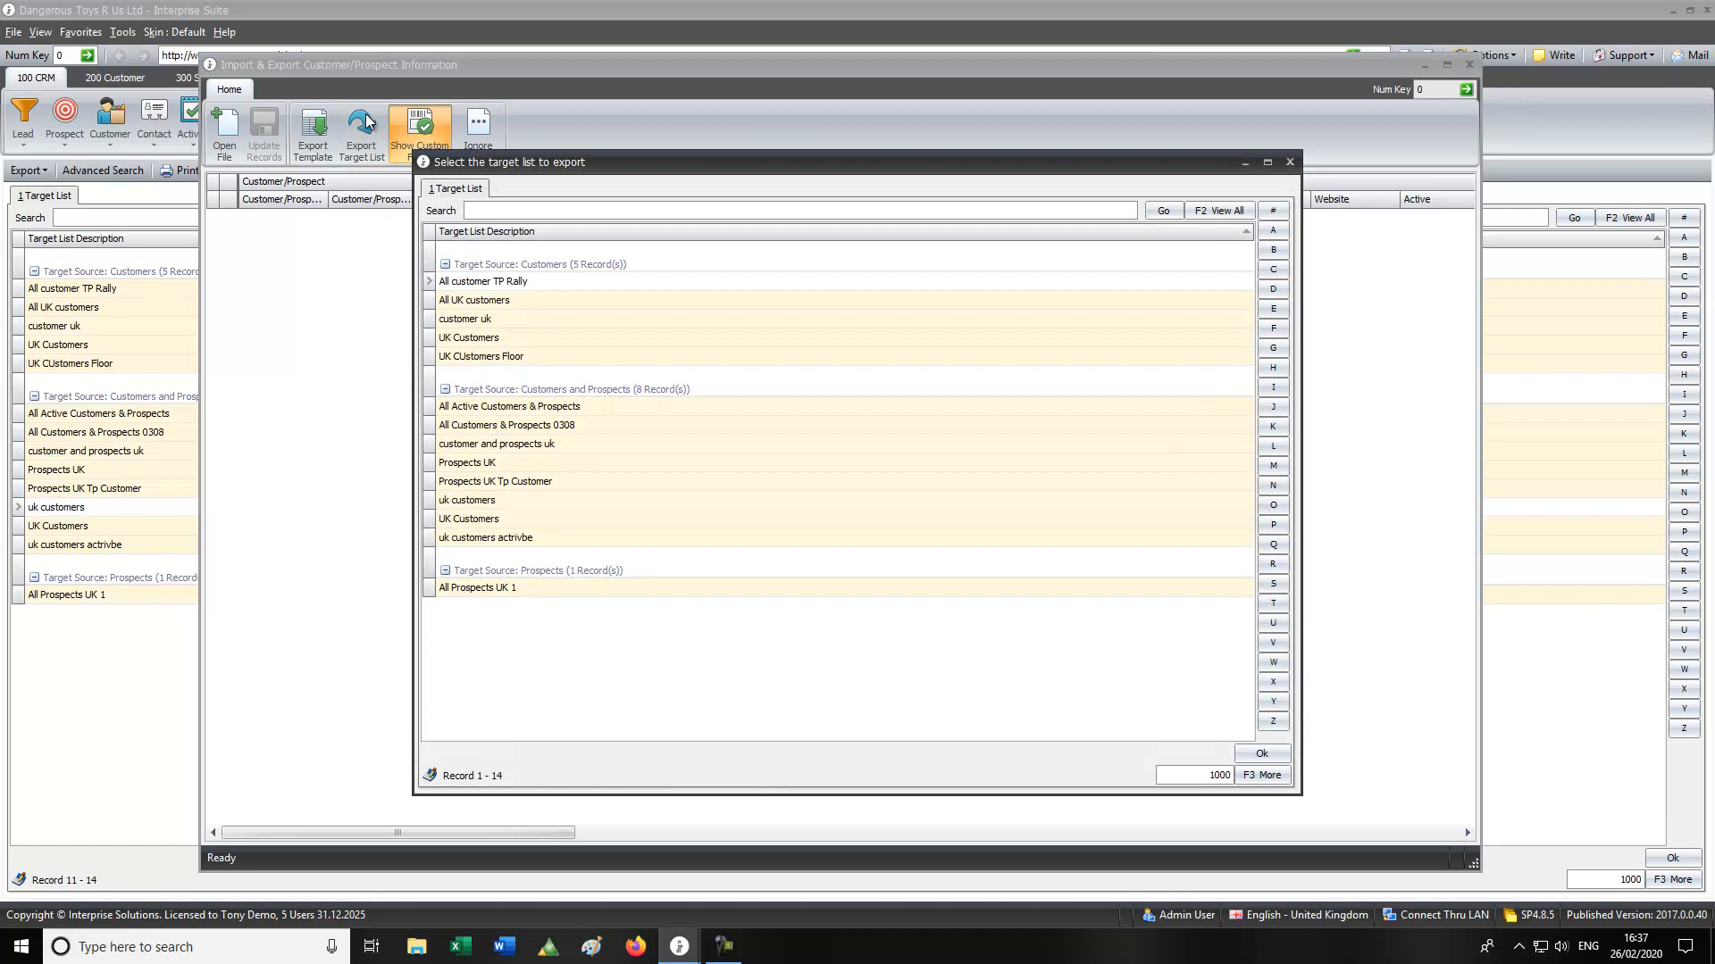
left_click(481, 502)
left_click(1261, 753)
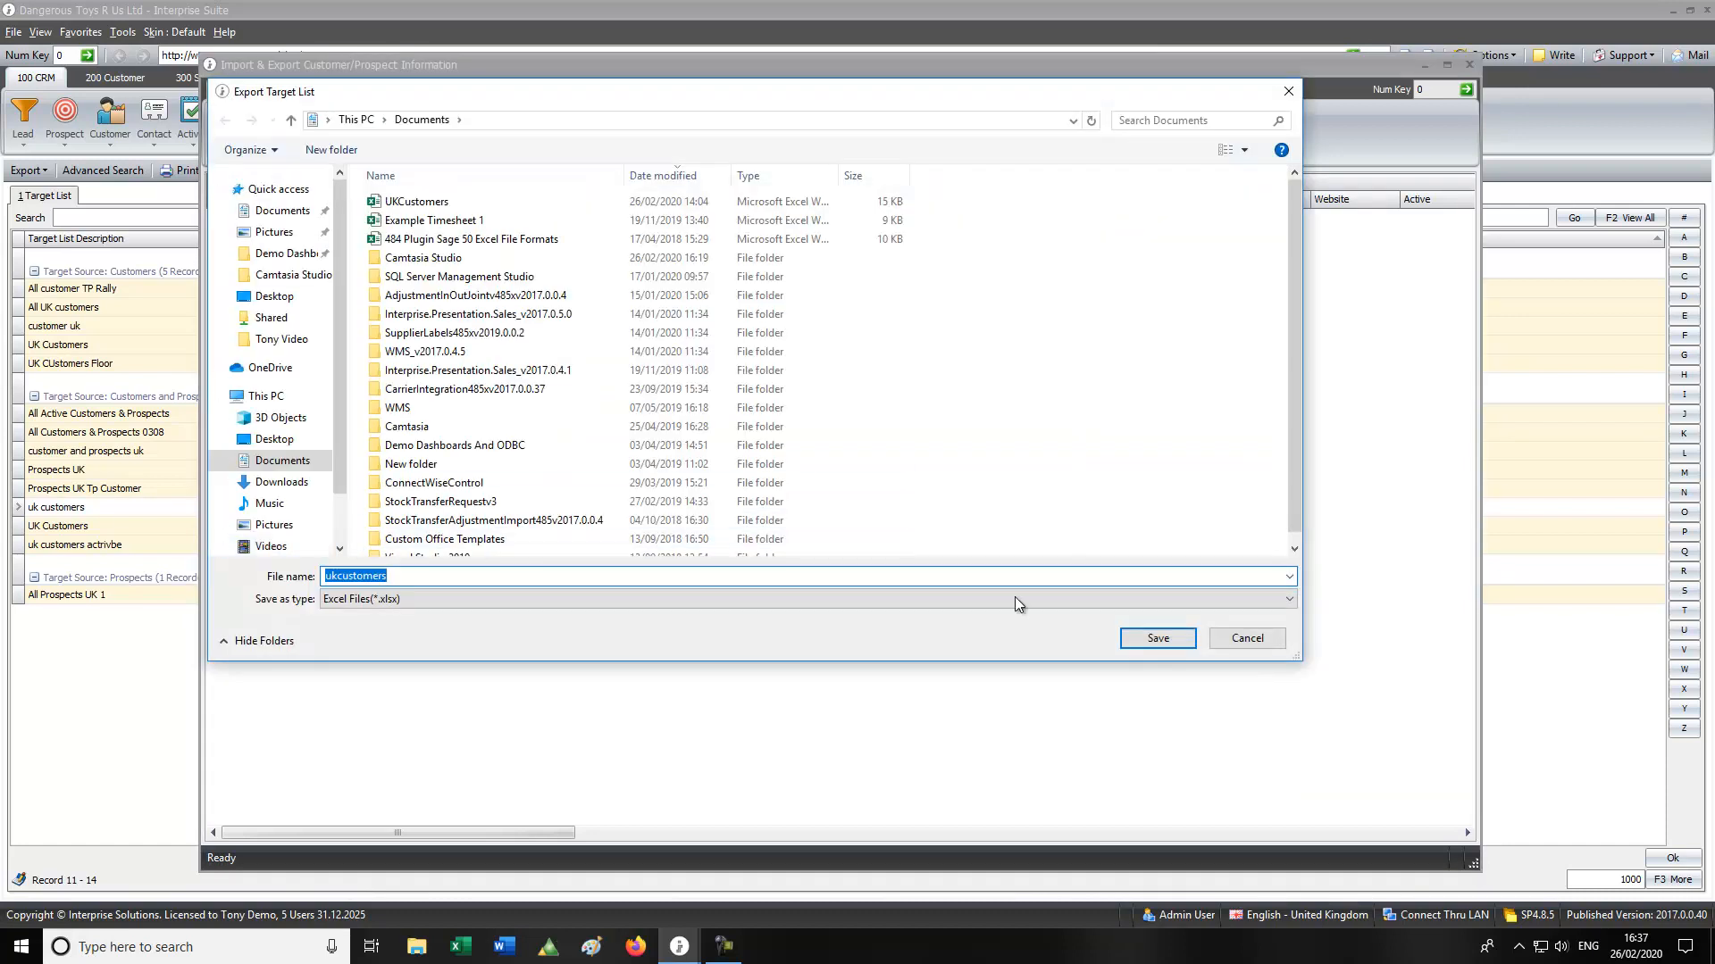
left_click(1179, 640)
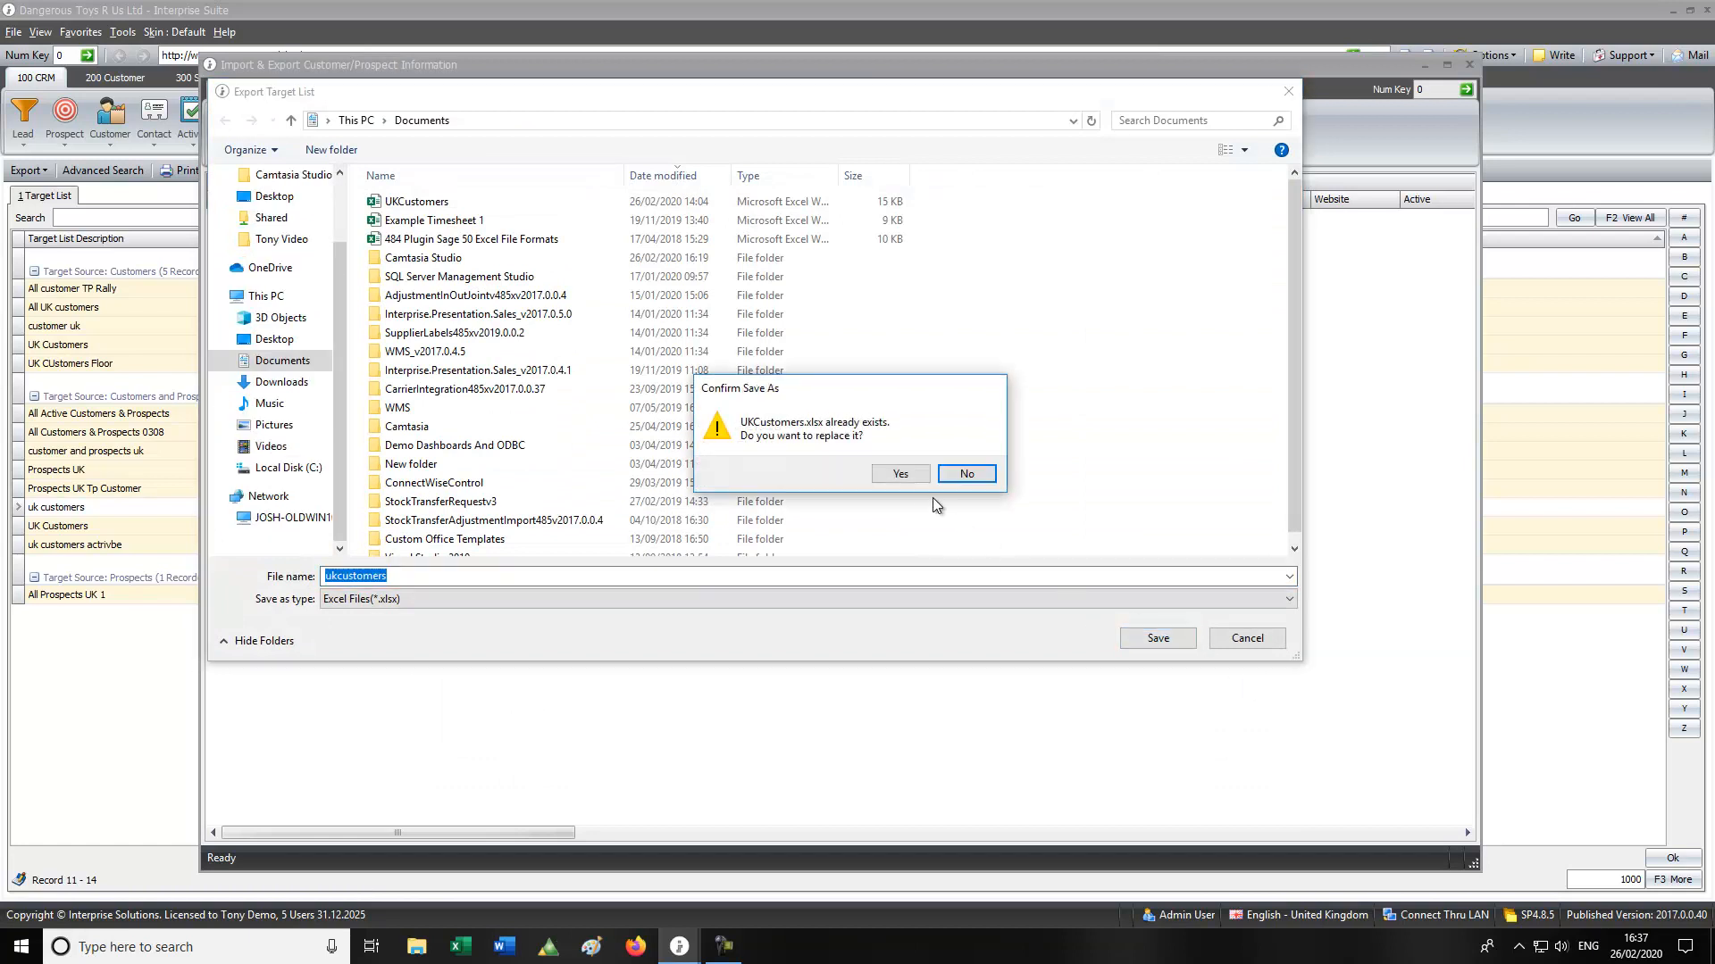
left_click(901, 474)
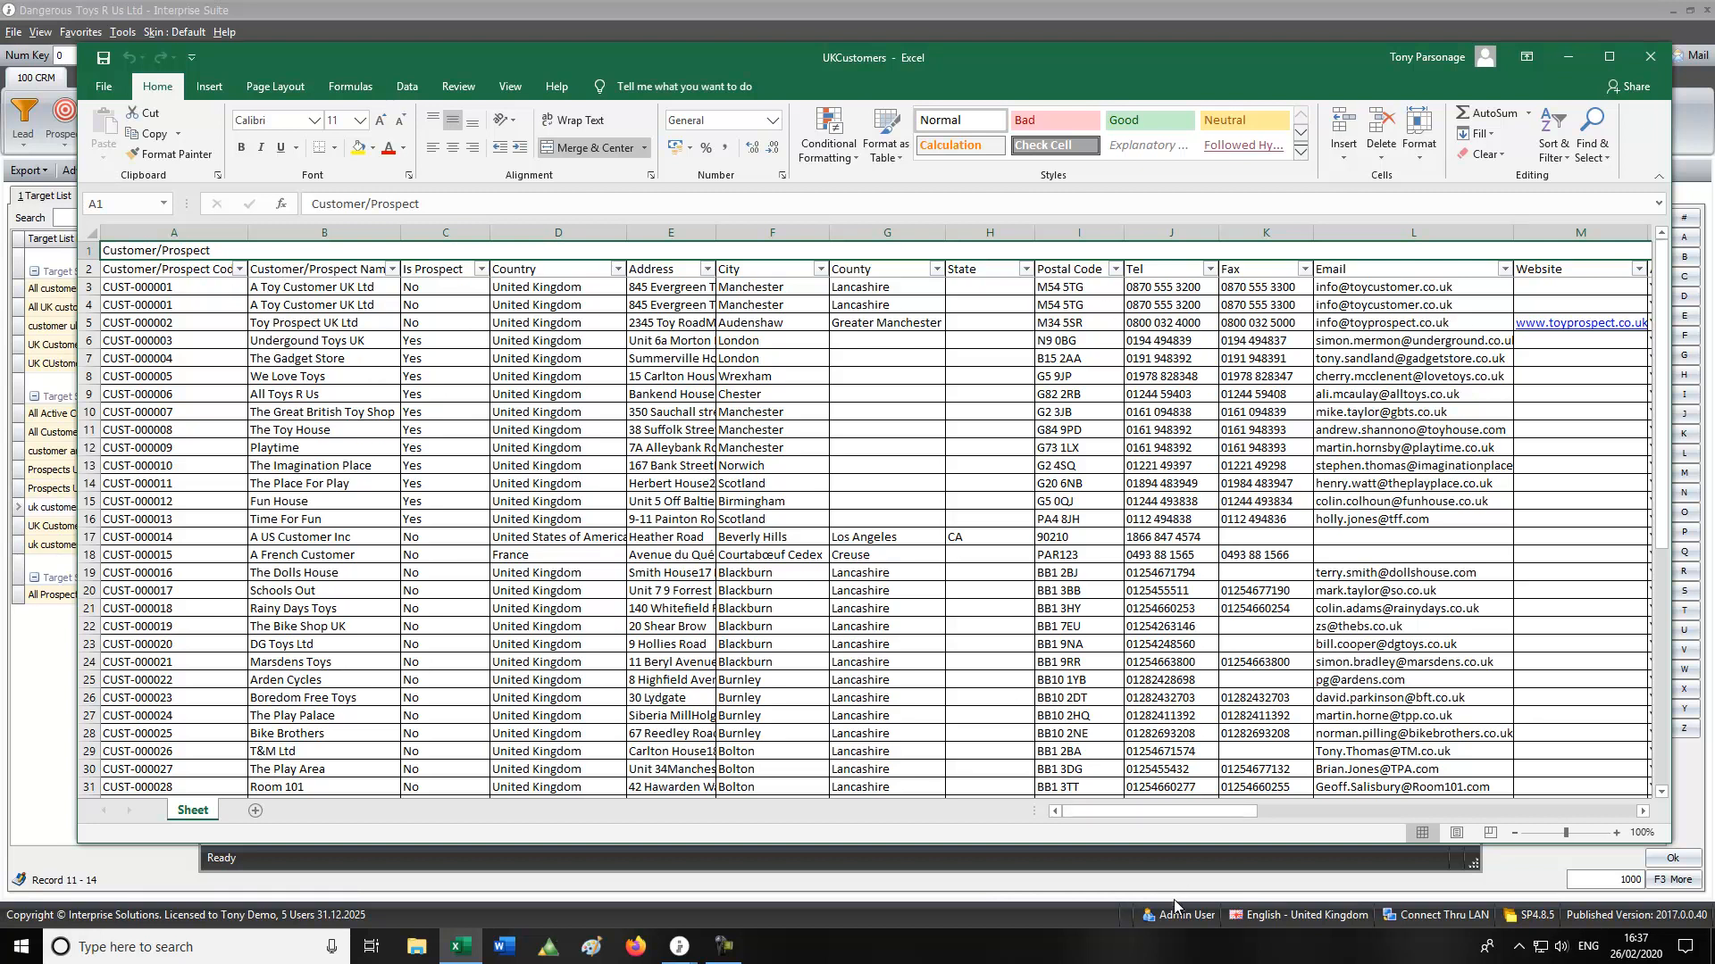
- Examine the exported workbook's customer, custom field, note and contact columns, and close the workbook
left_click_drag(1196, 812, 1318, 803)
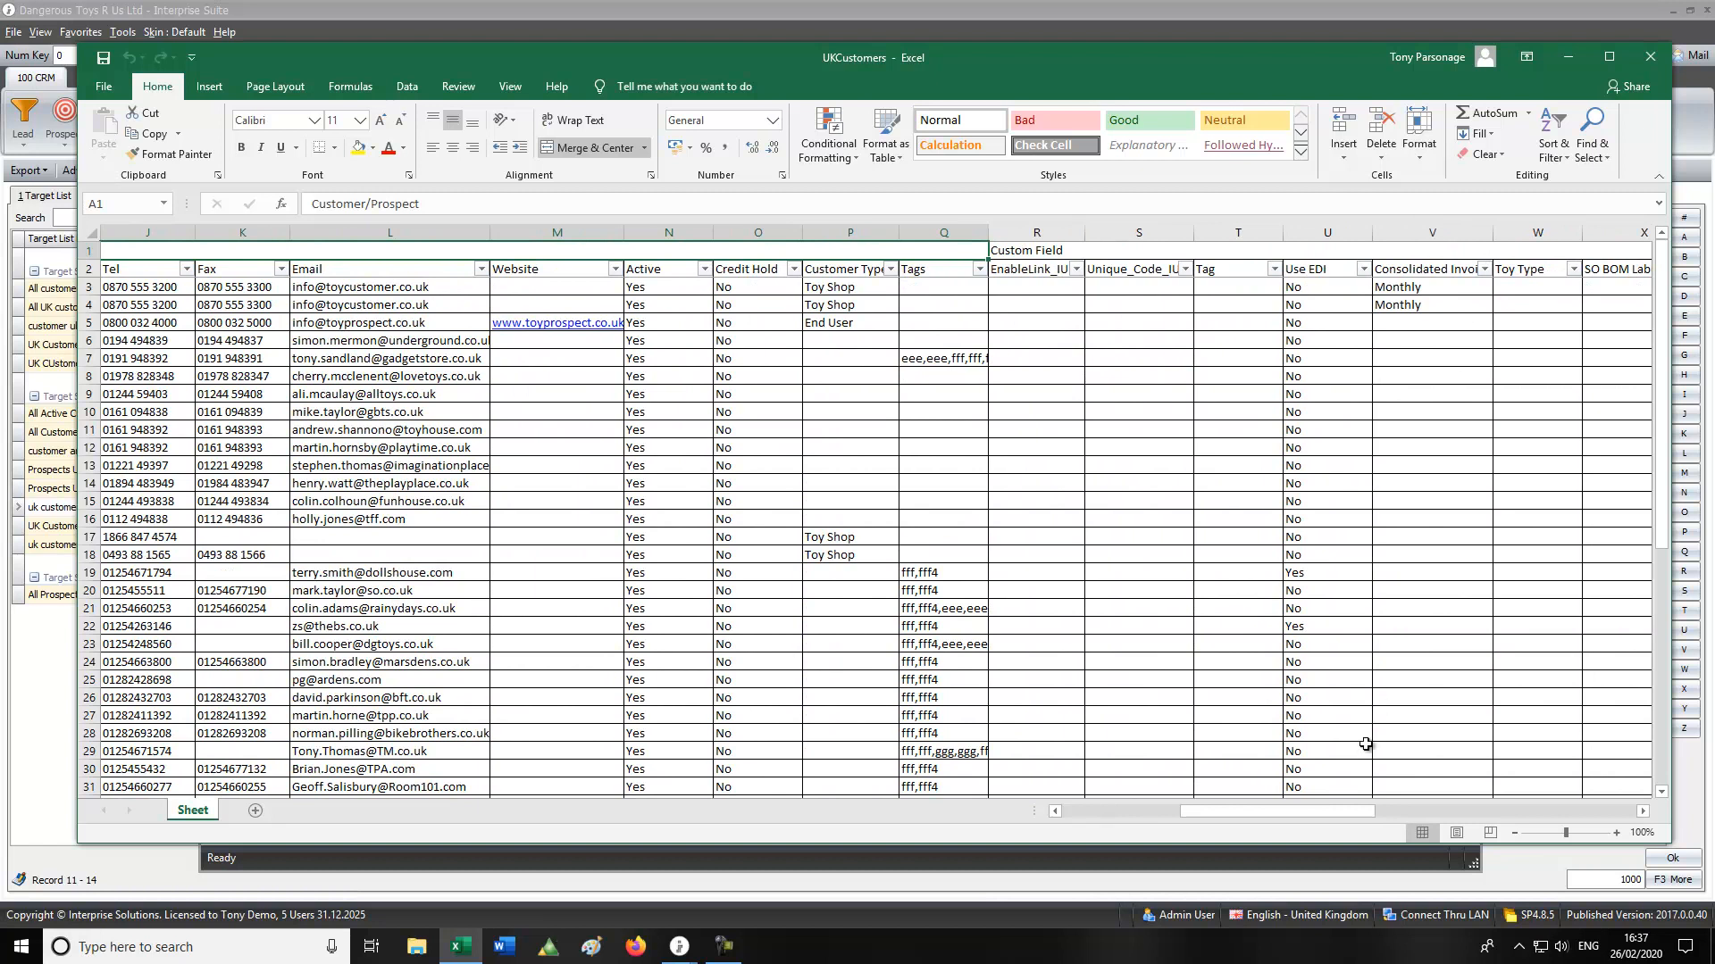
left_click_drag(1347, 810, 1562, 809)
left_click_drag(1420, 806, 1371, 809)
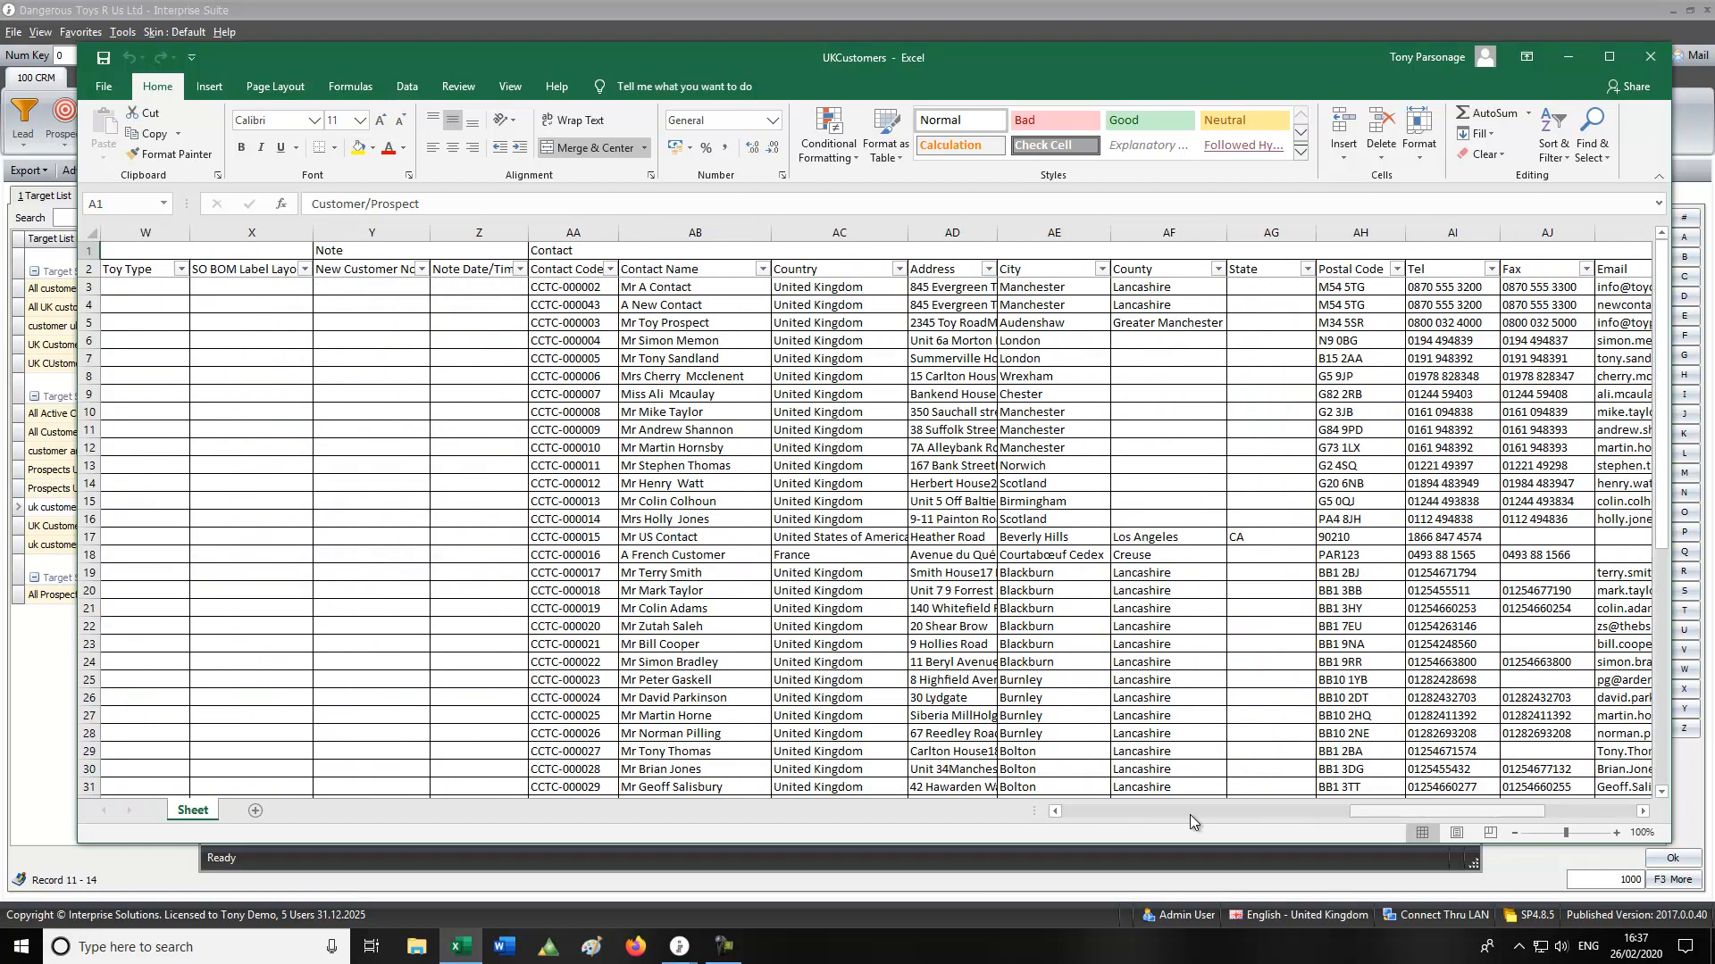
left_click(728, 395)
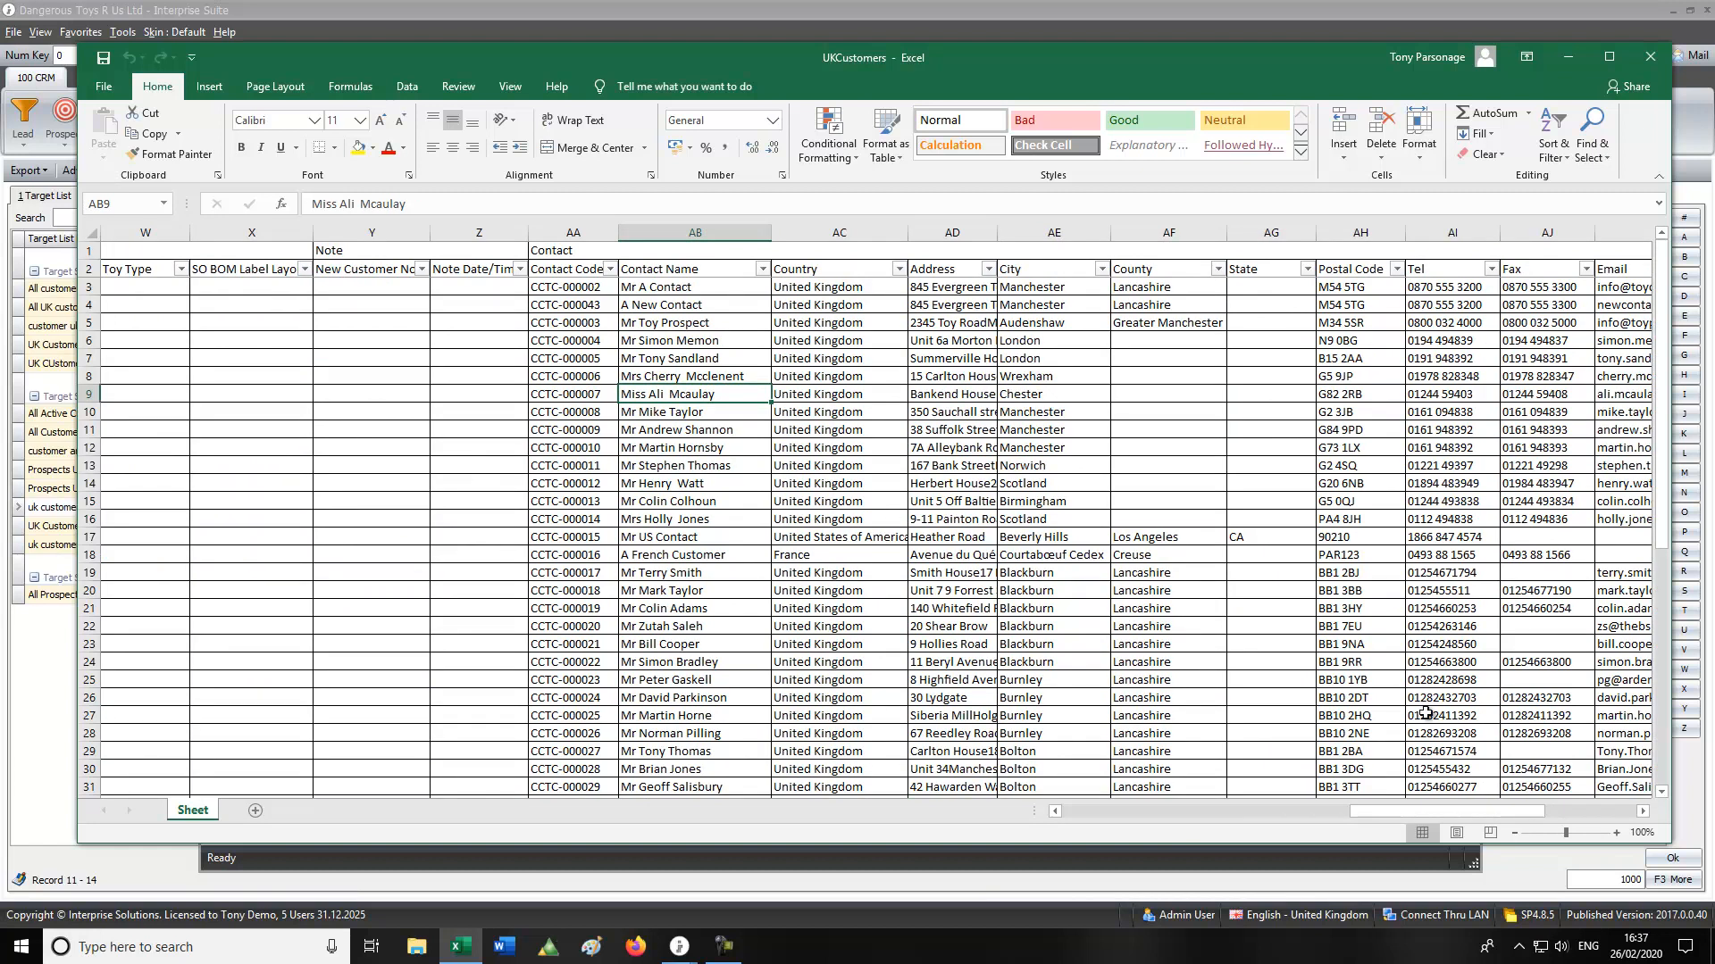
left_click(1649, 61)
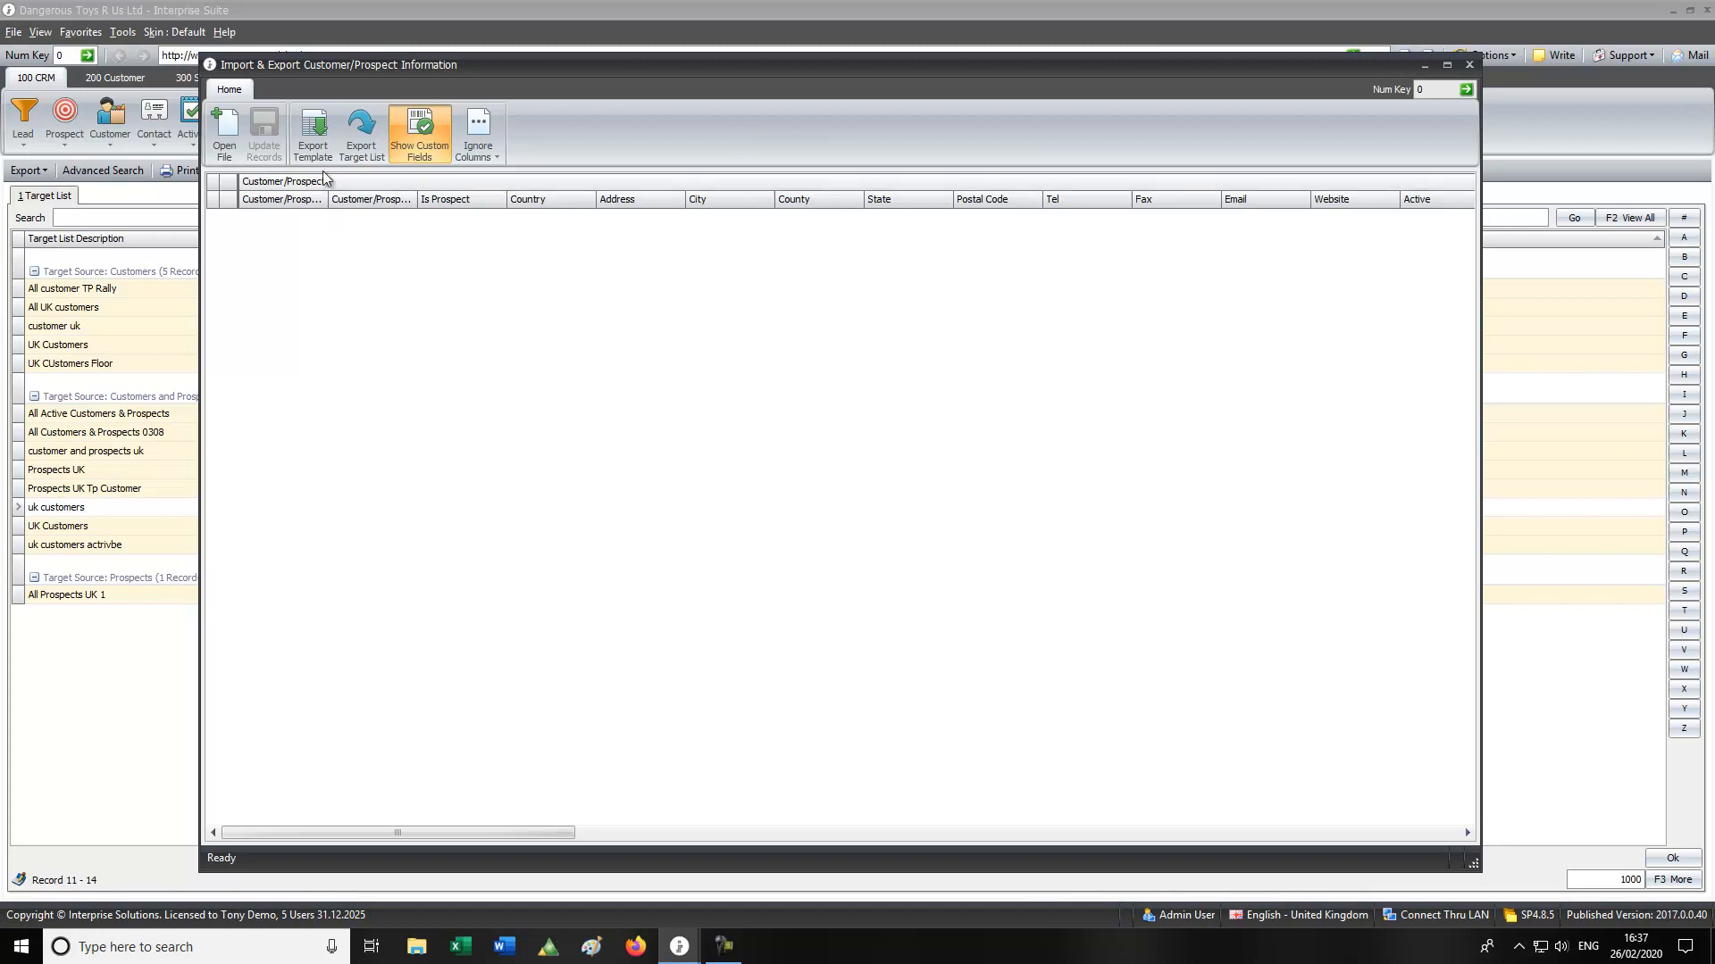
- Load the UKCustomers workbook into the maximized import window, examine its editable records, and close the window without updating them
left_click(224, 132)
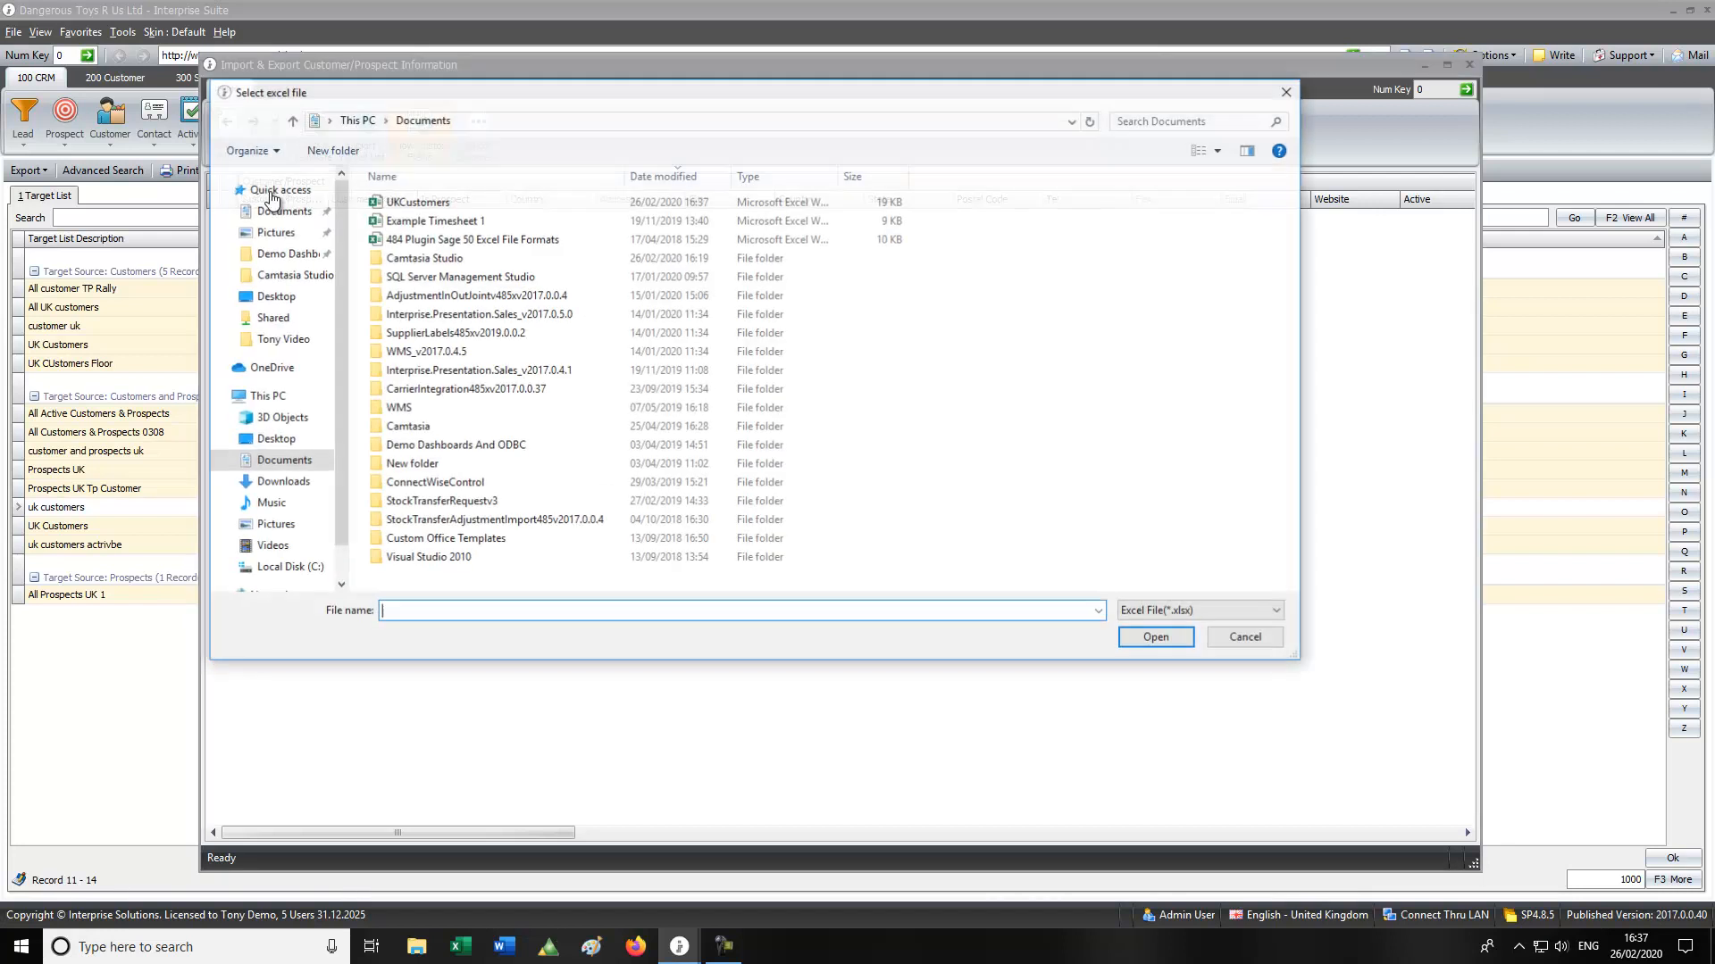
left_click(420, 201)
left_click(1136, 642)
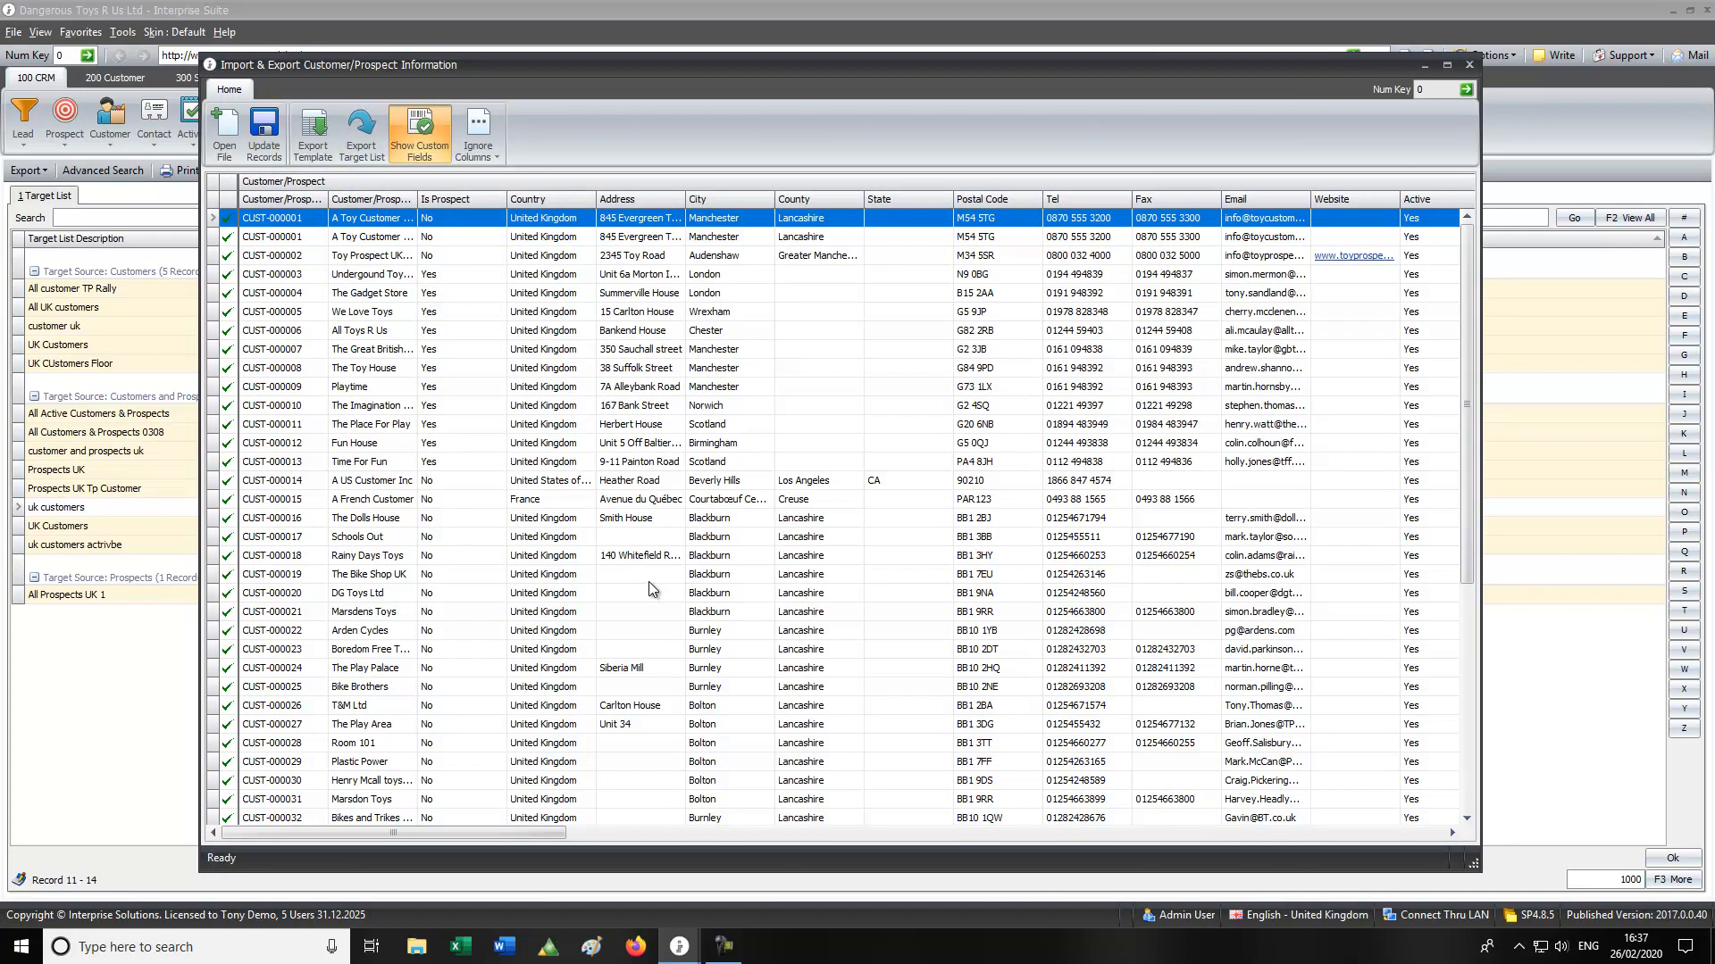
double_click(1021, 59)
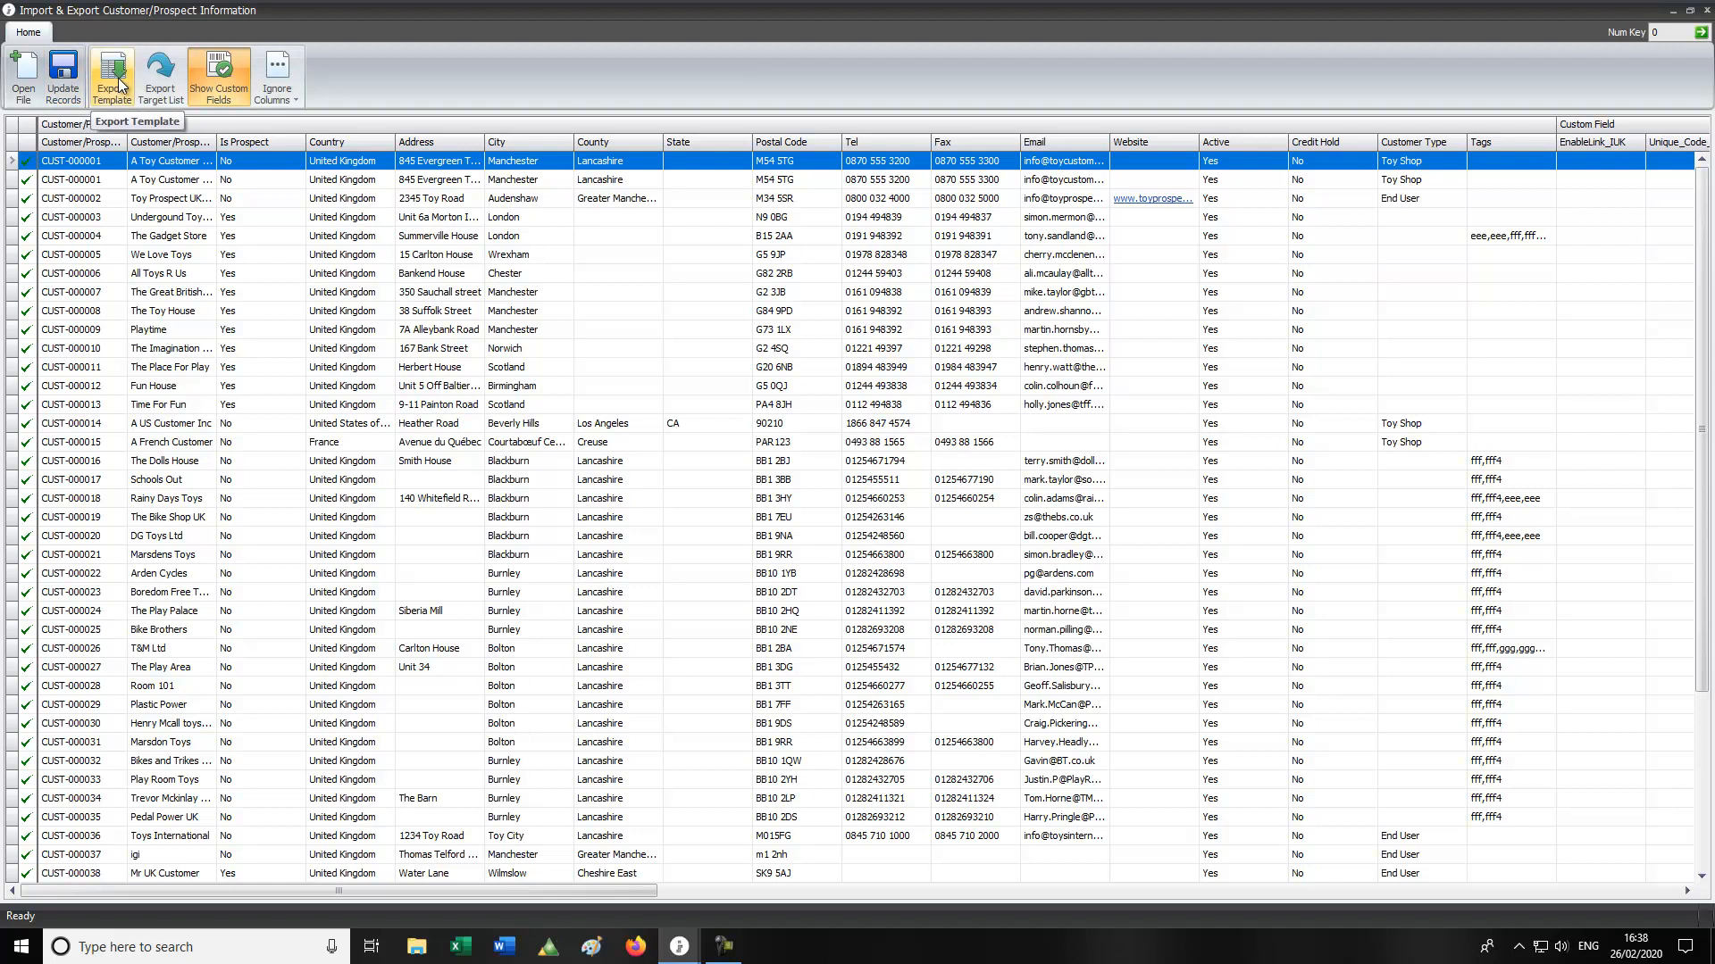
left_click(1214, 292)
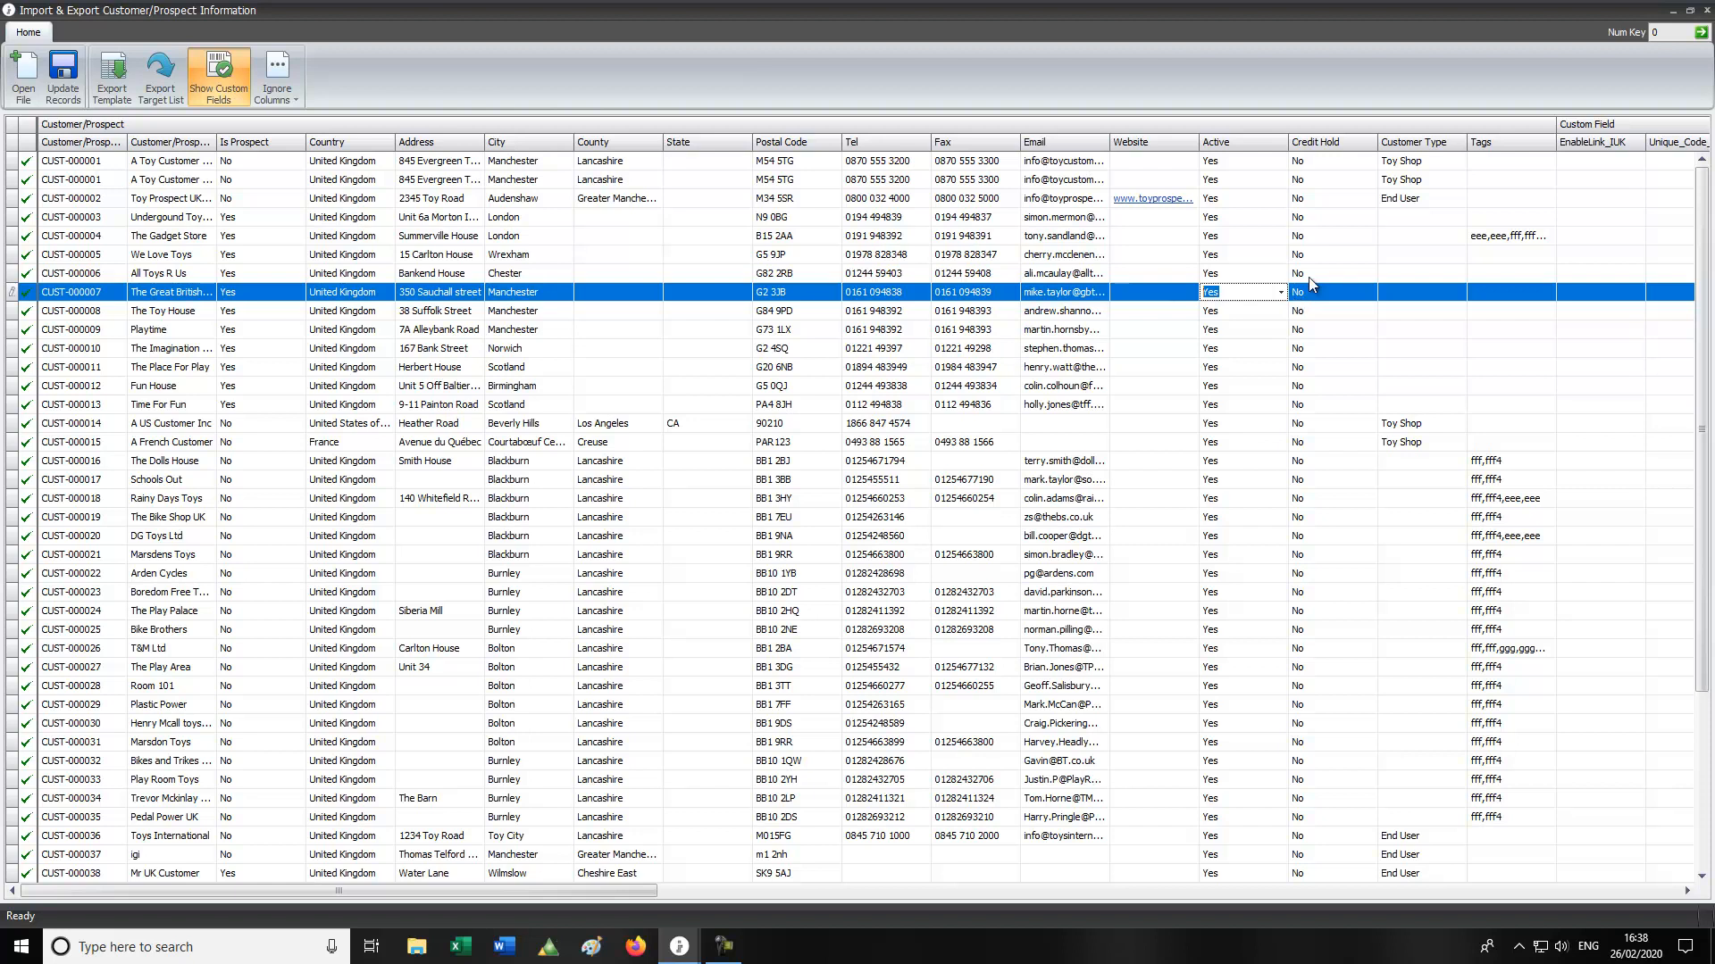
left_click(1707, 9)
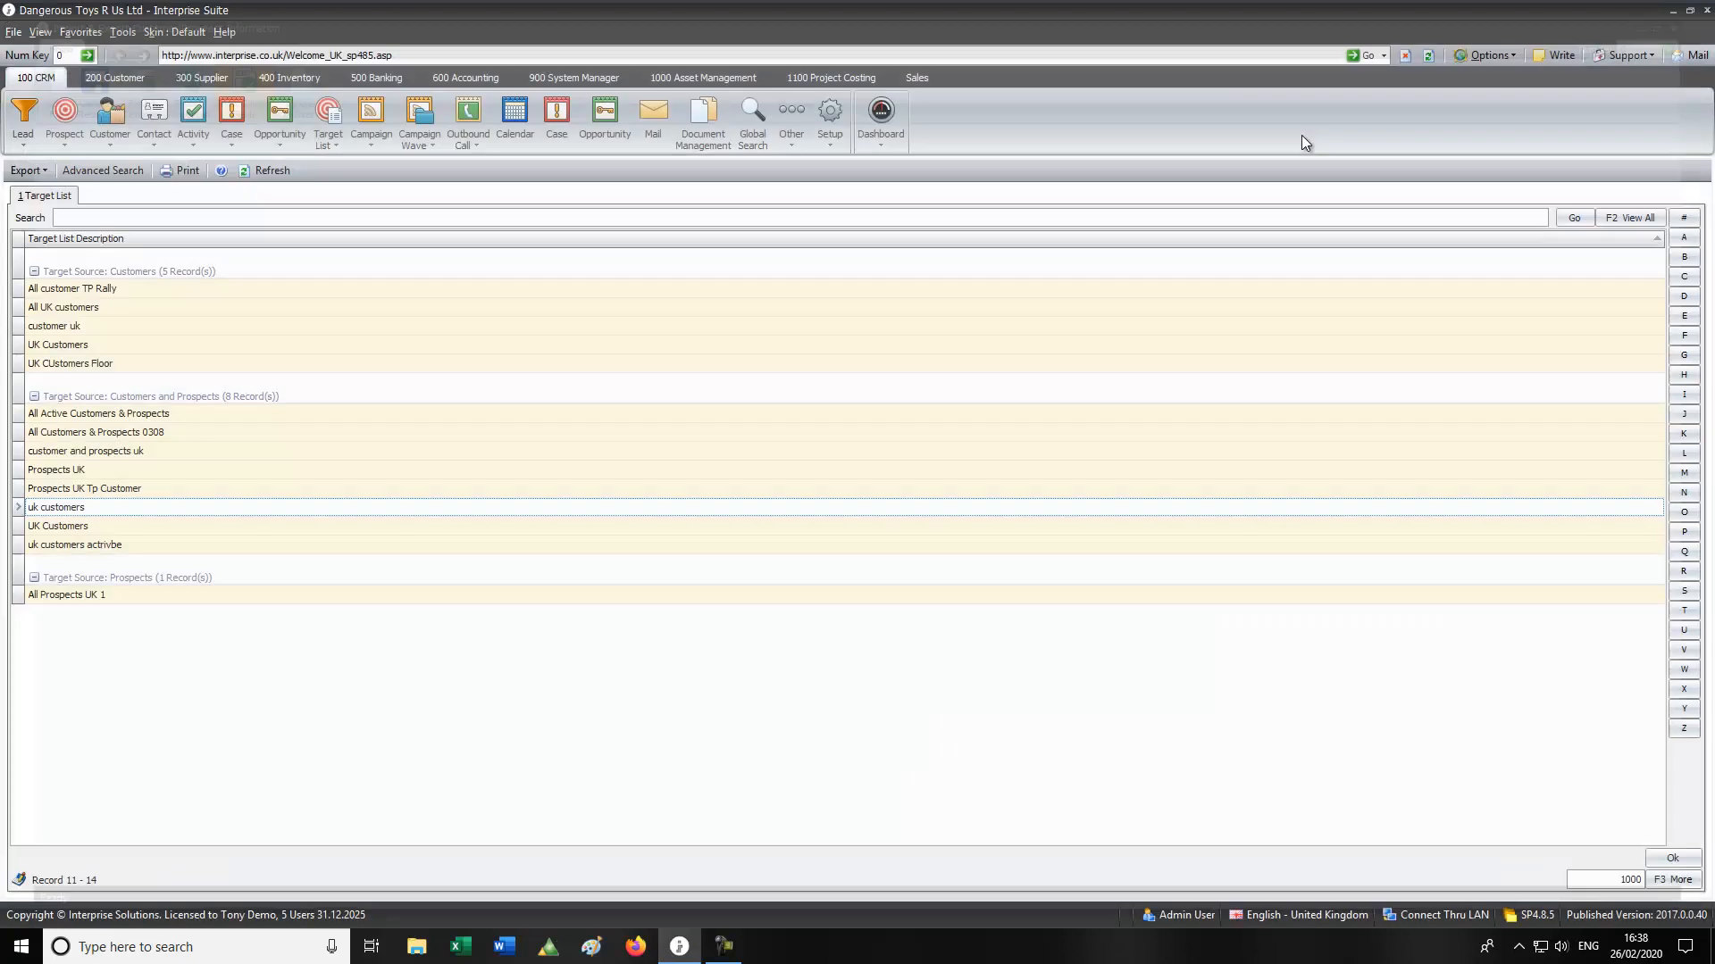
- Show the available target list commands
left_click(328, 127)
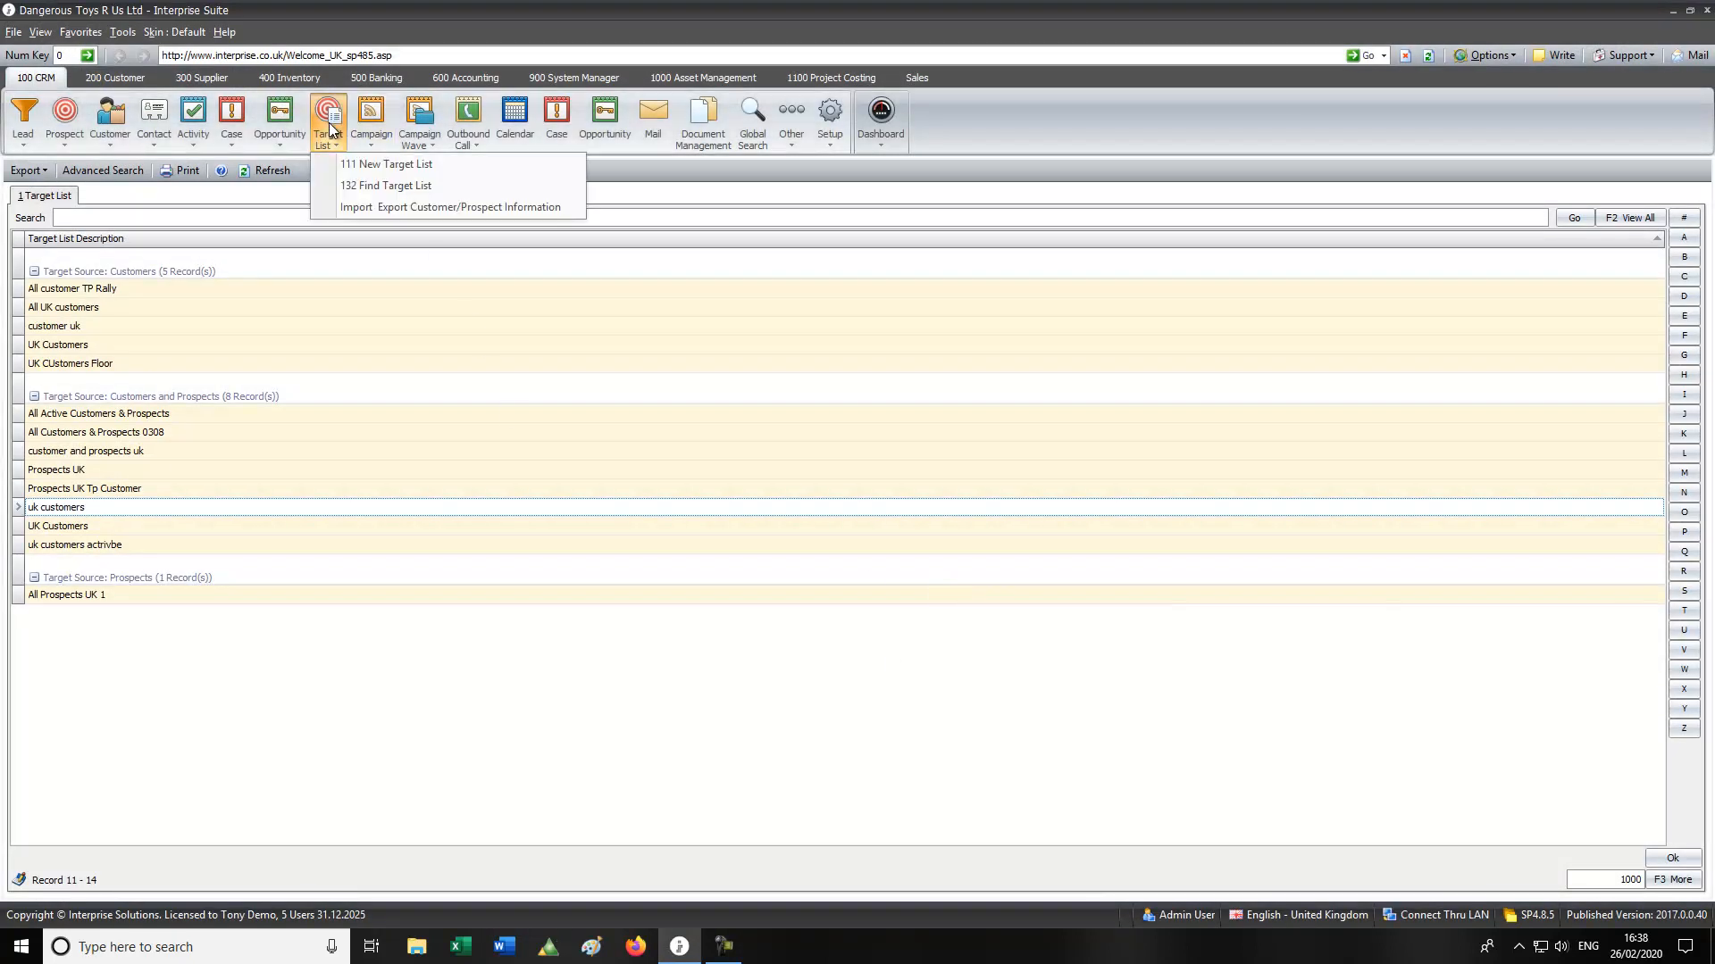